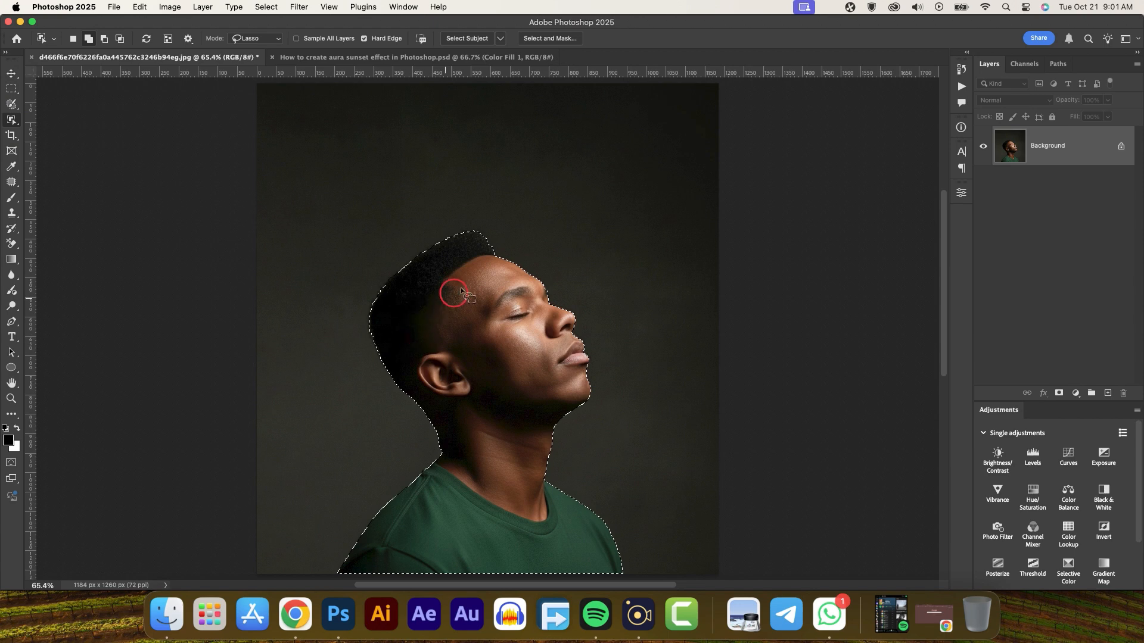
# - Copy the selected man onto a new layer and check the cutout with the Background layer temporarily hidden
pyautogui.click(10, 72)
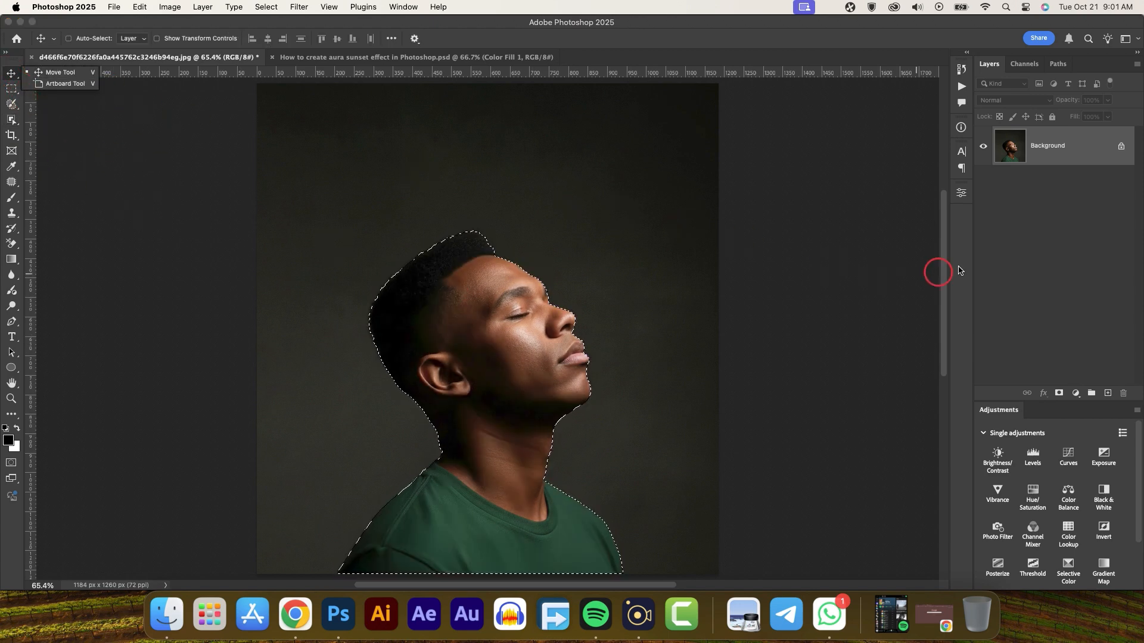
pyautogui.click(682, 390)
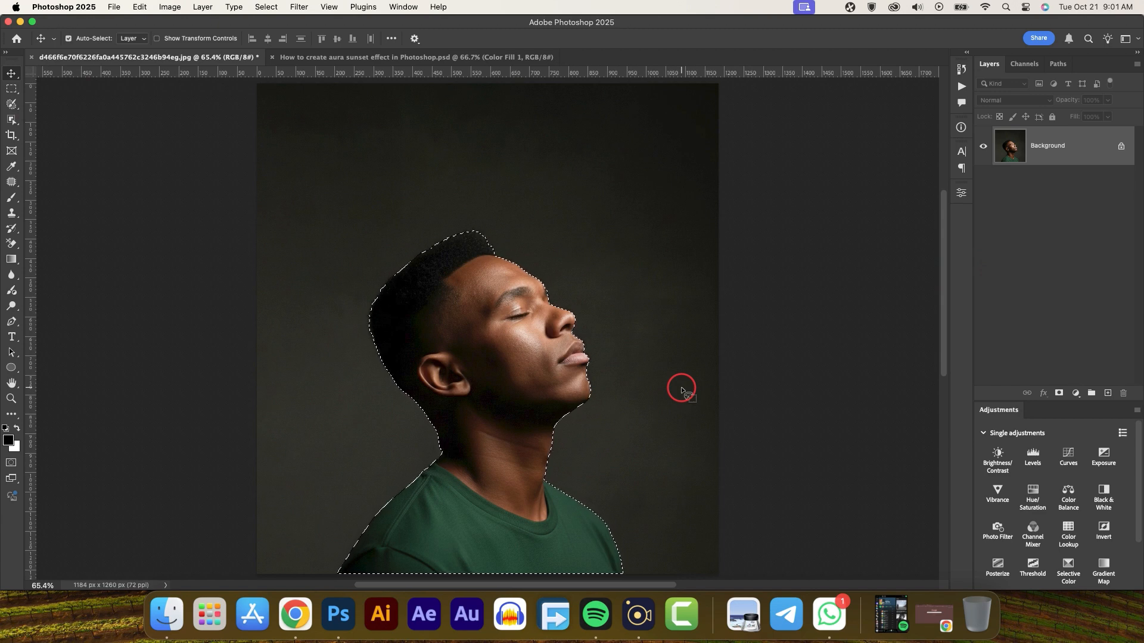
pyautogui.press('super+j')
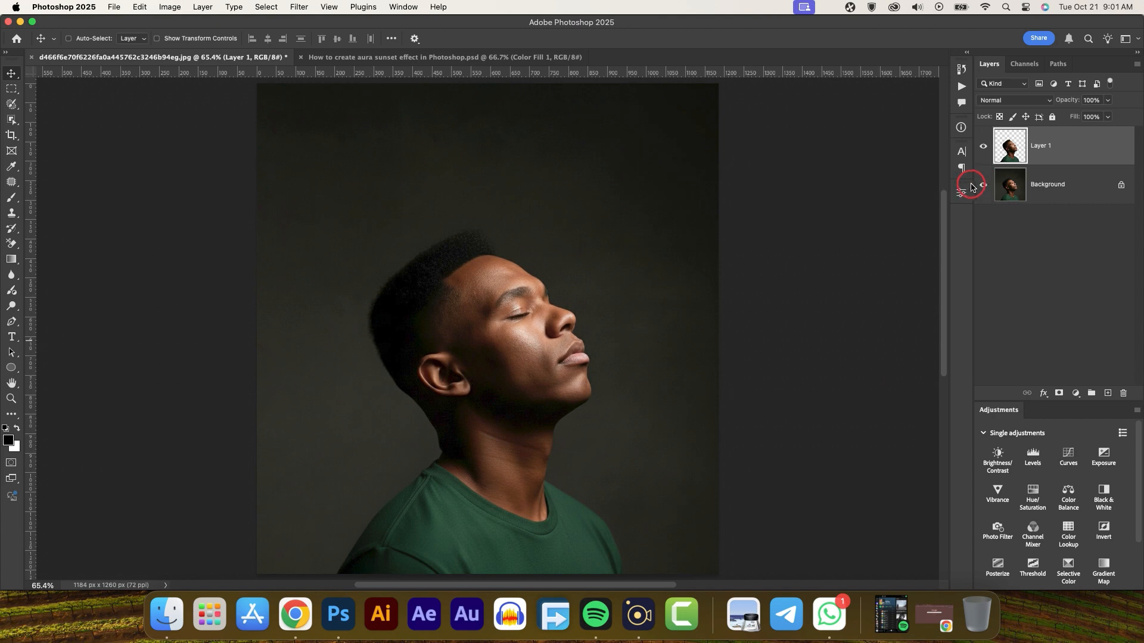
pyautogui.click(984, 185)
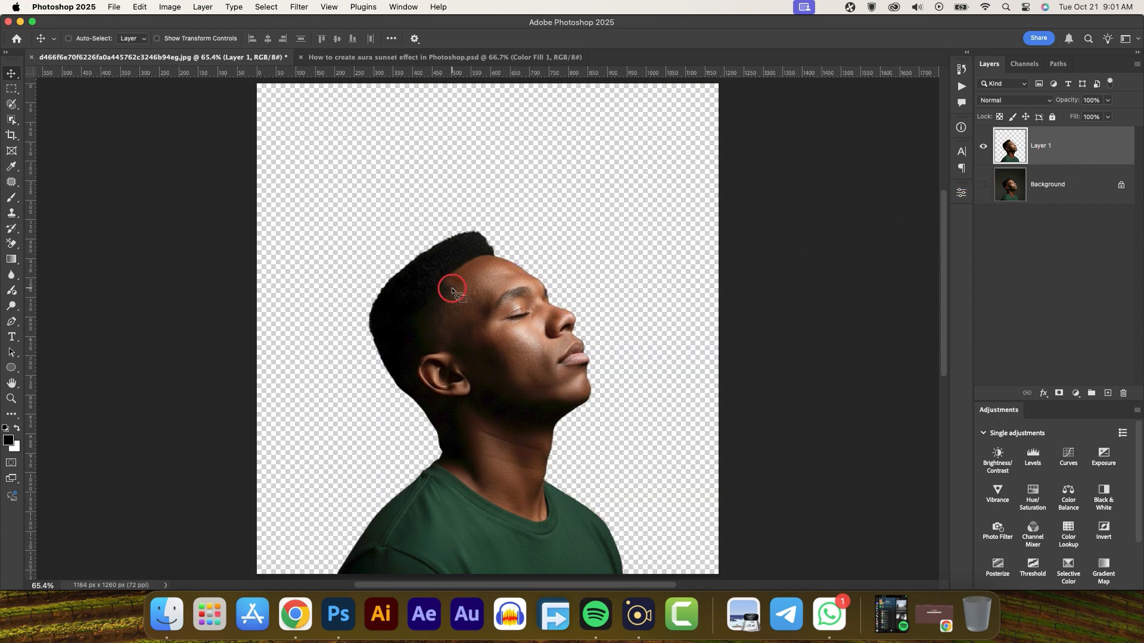
pyautogui.click(984, 186)
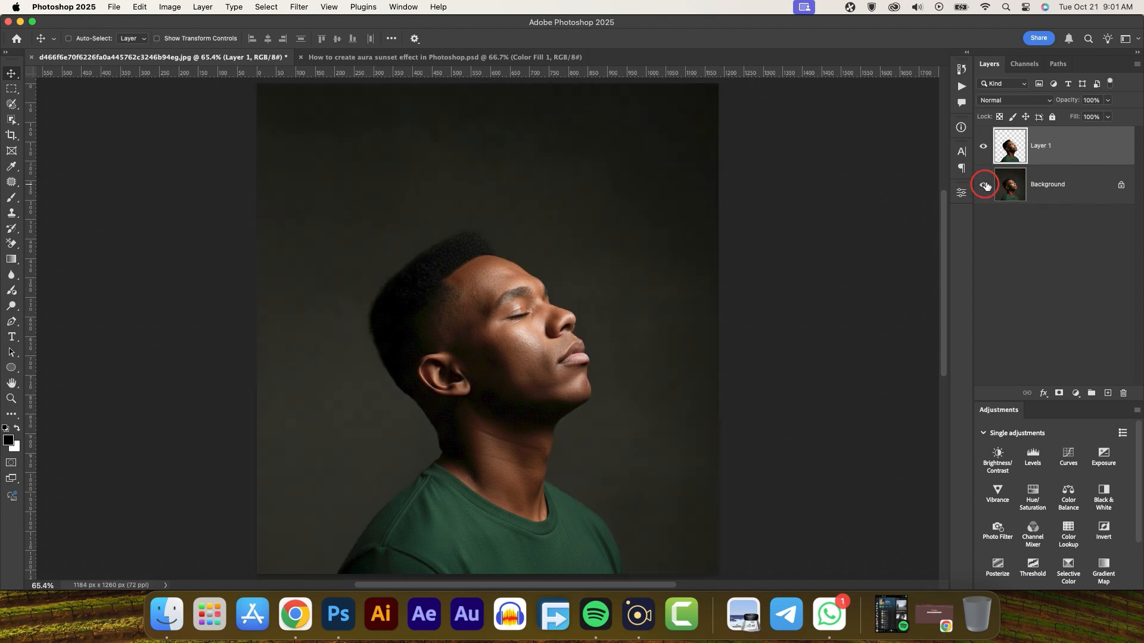
# - Hide the cutout layer and draw a black circle about 706 px in diameter directly above the Background layer
pyautogui.click(982, 148)
pyautogui.click(1064, 181)
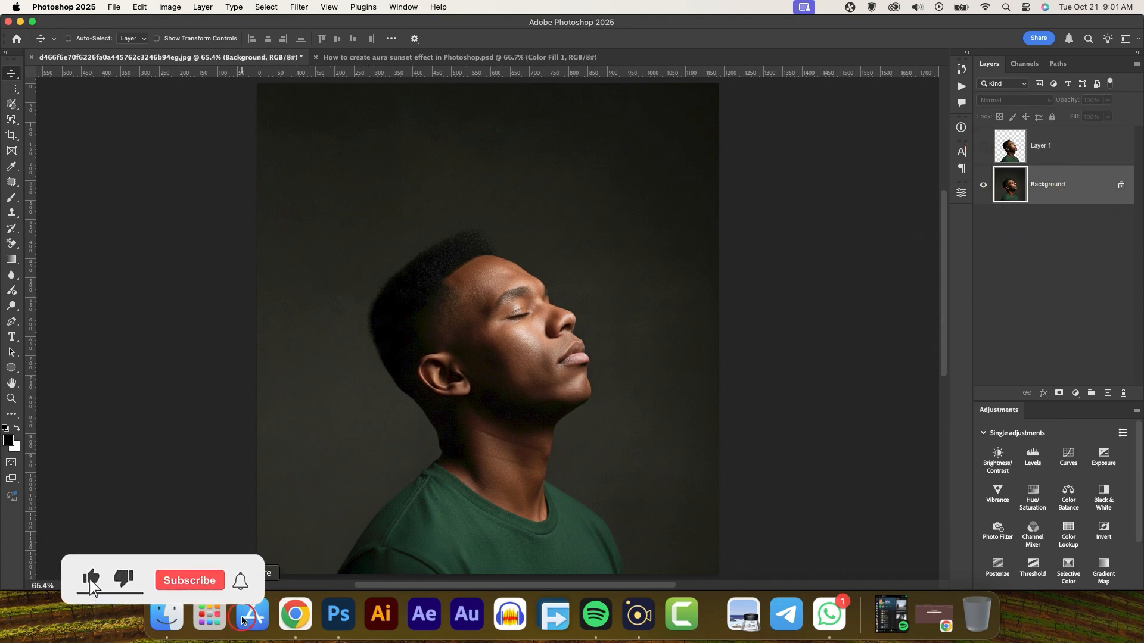
pyautogui.moveTo(12, 370); pyautogui.dragTo(46, 378)
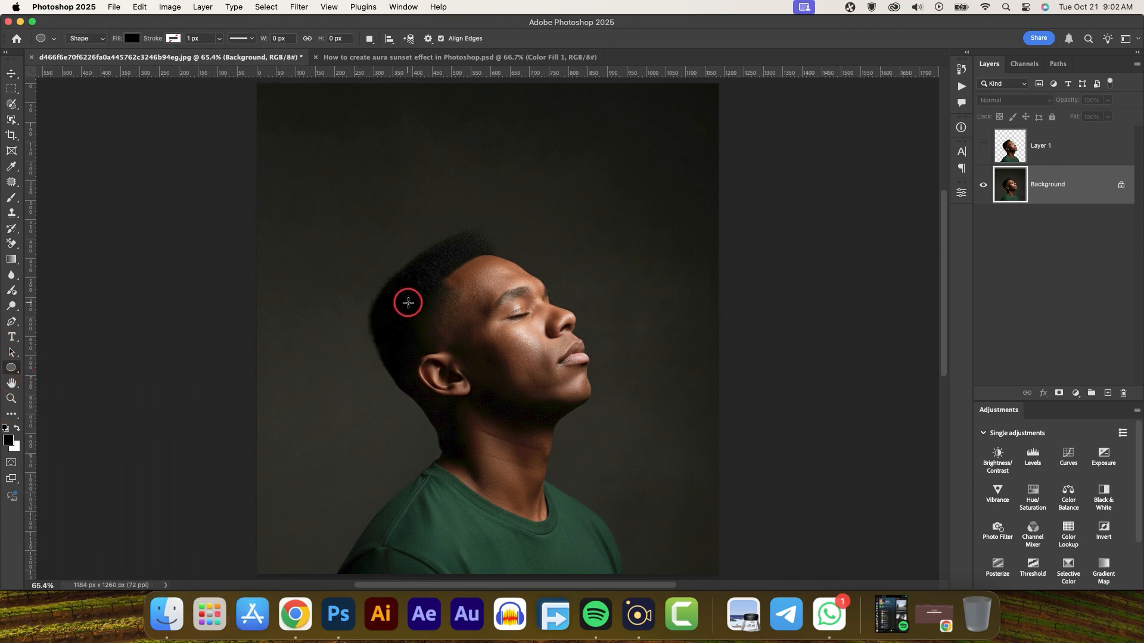
pyautogui.moveTo(422, 243); pyautogui.dragTo(698, 520)
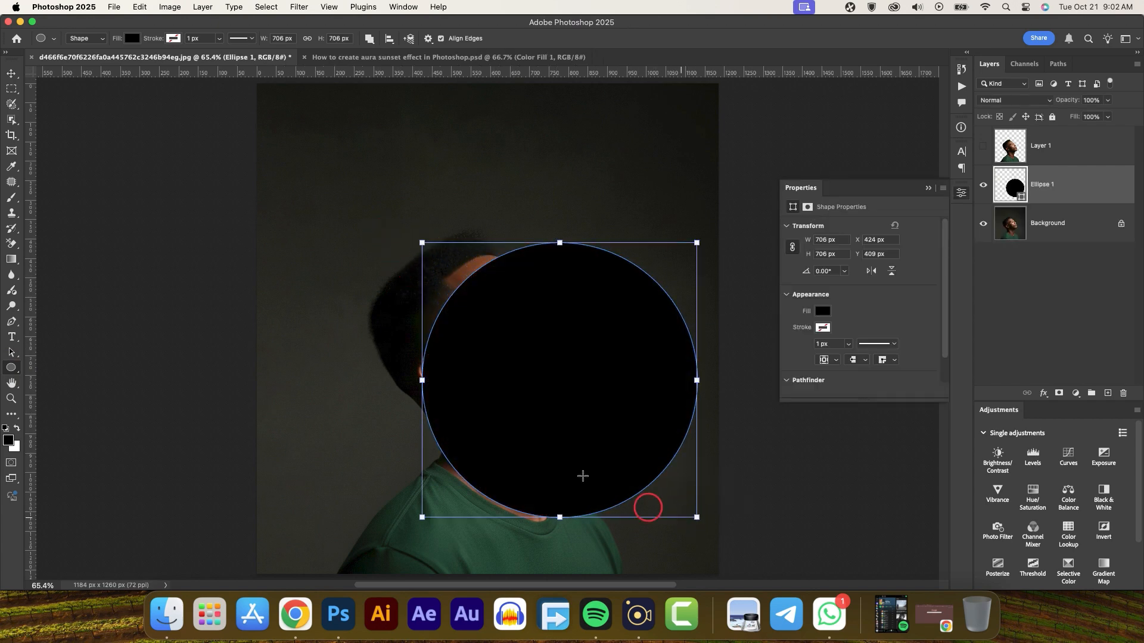
pyautogui.click(12, 72)
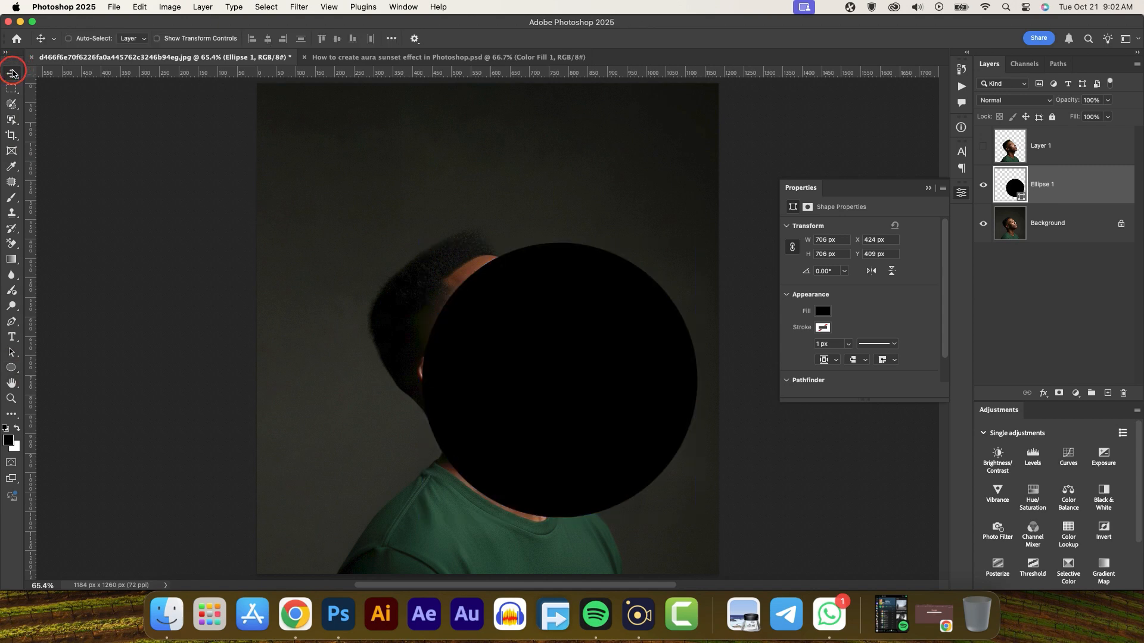
pyautogui.click(929, 189)
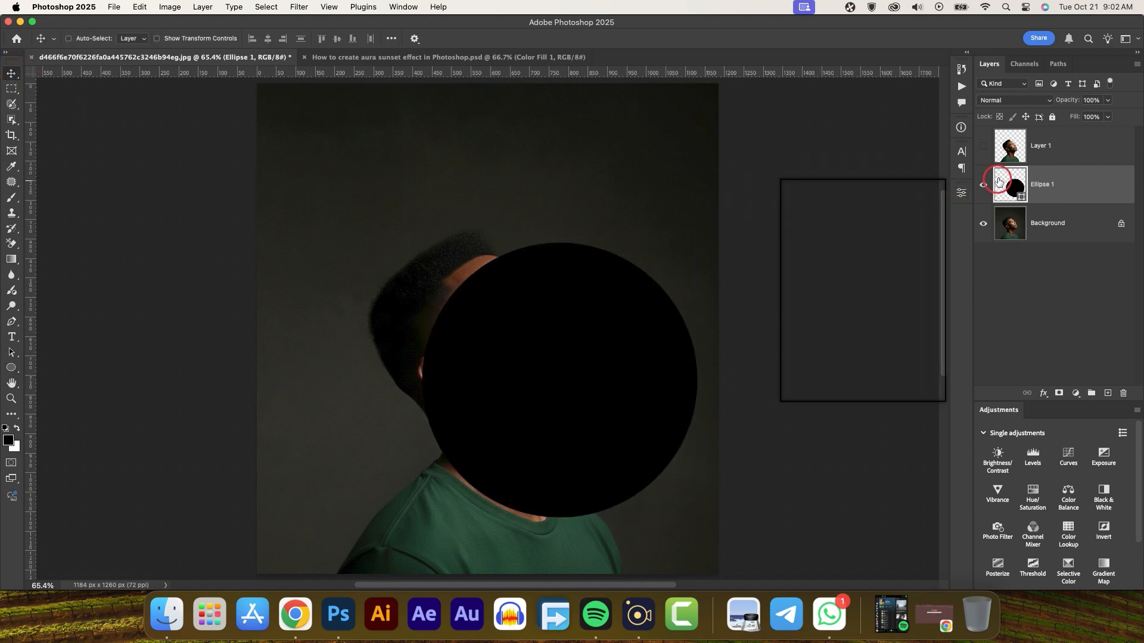
# - Show the cutout layer again, then move the circle behind the man's head and enlarge it proportionally to frame the head
pyautogui.click(984, 148)
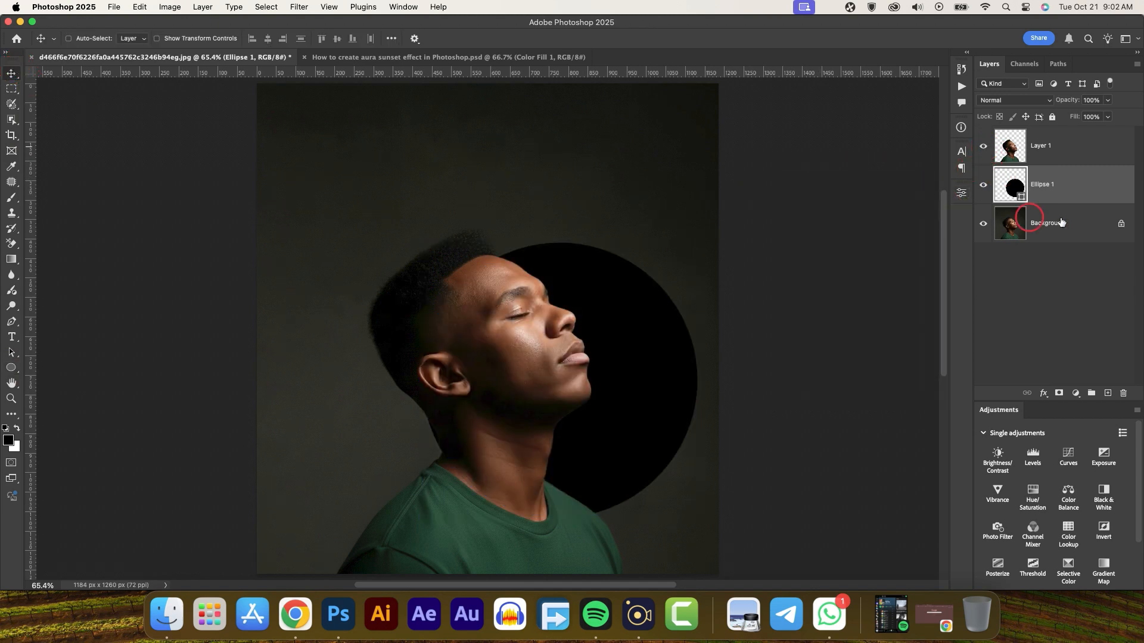
pyautogui.moveTo(617, 334); pyautogui.dragTo(558, 326)
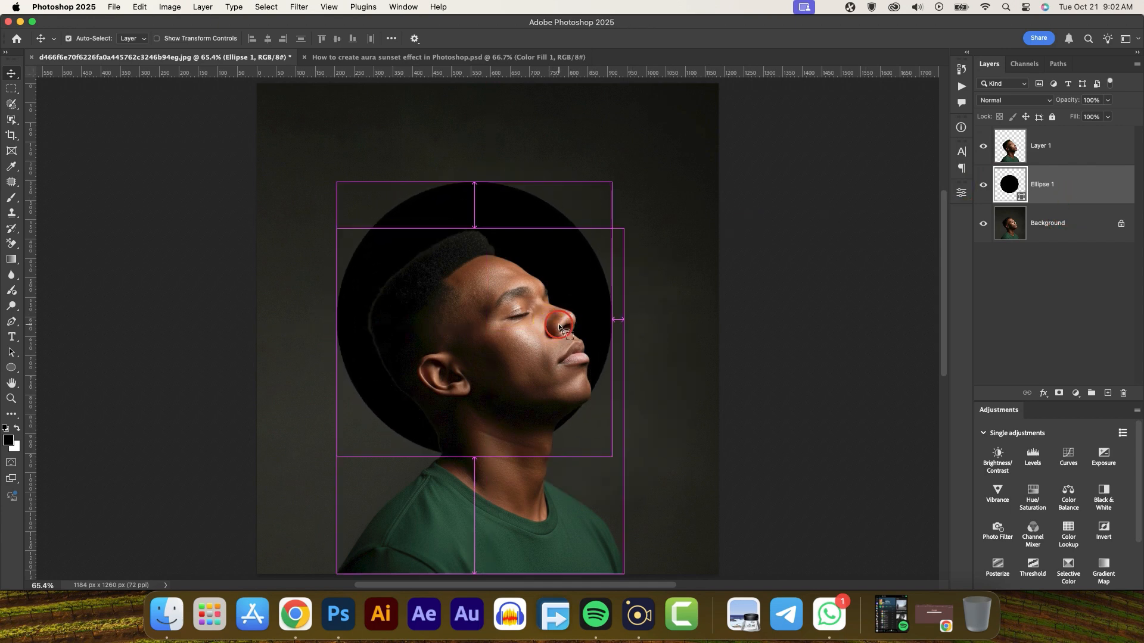
pyautogui.click(663, 306)
pyautogui.press('super')
pyautogui.press('super+t')
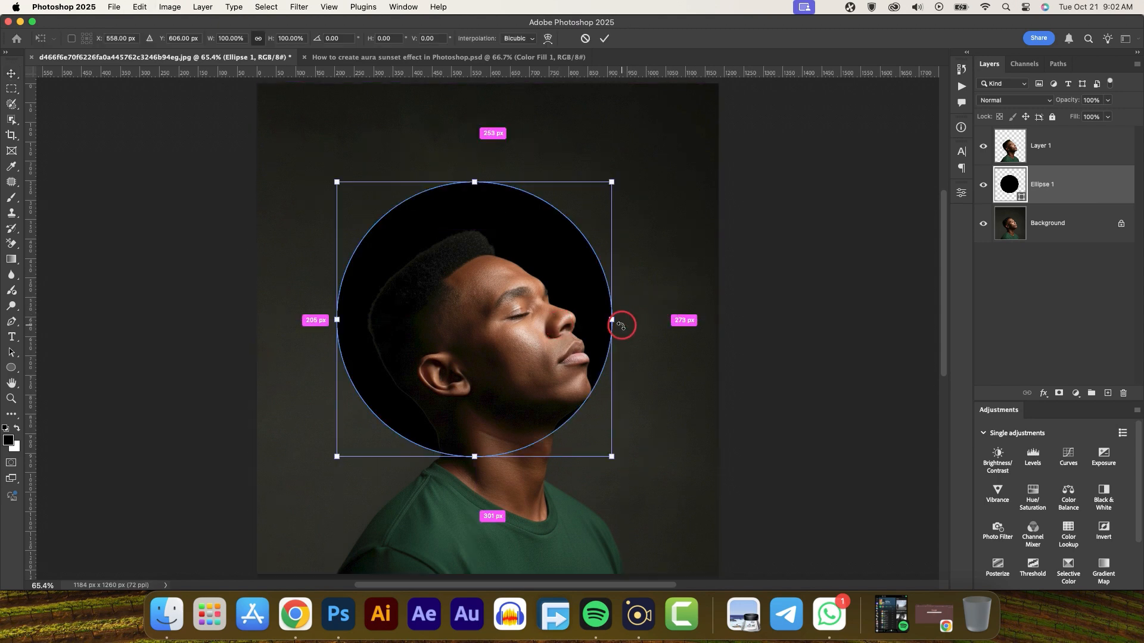
pyautogui.moveTo(617, 322); pyautogui.dragTo(584, 302)
pyautogui.click(604, 38)
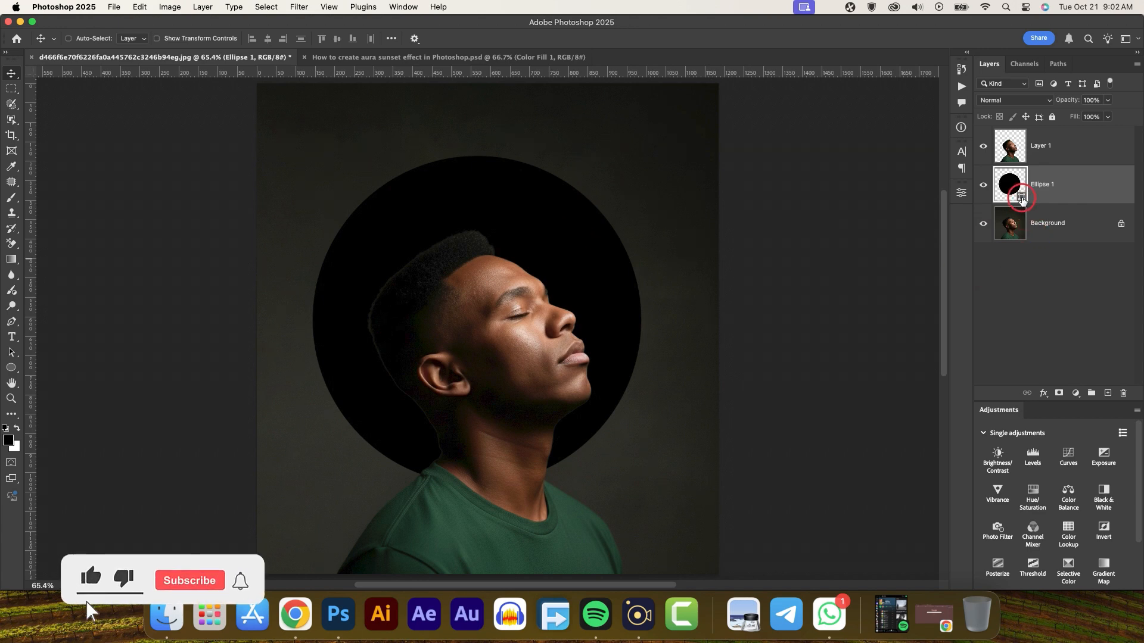
# - Set the circle's fill colour to 4da757 and copy that hex code
pyautogui.doubleClick(1022, 198)
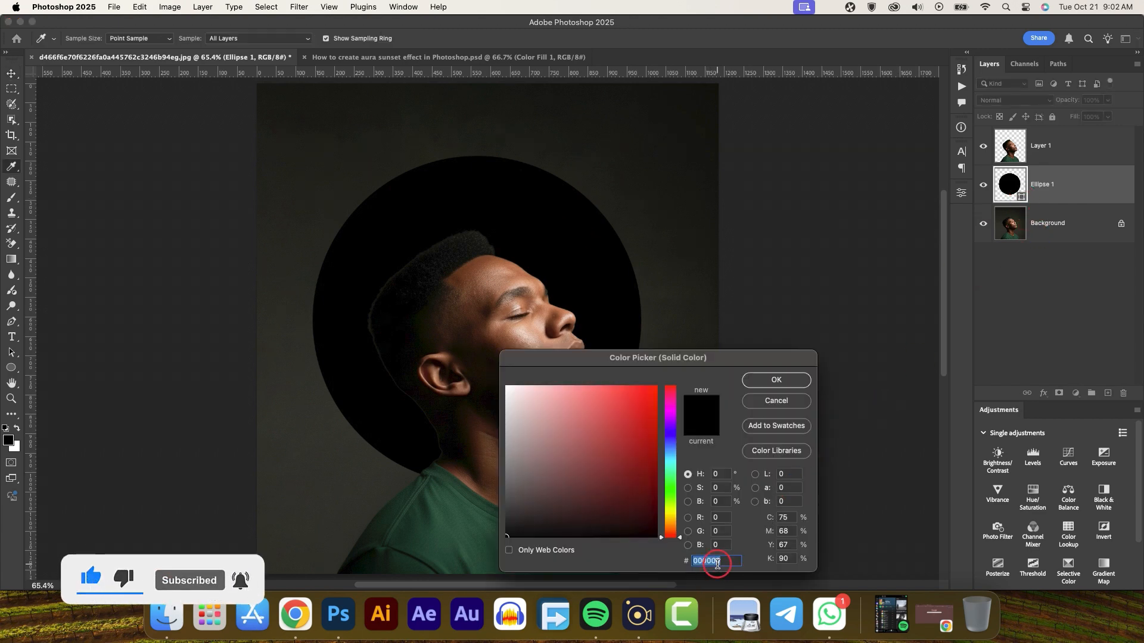
pyautogui.write('4dd')
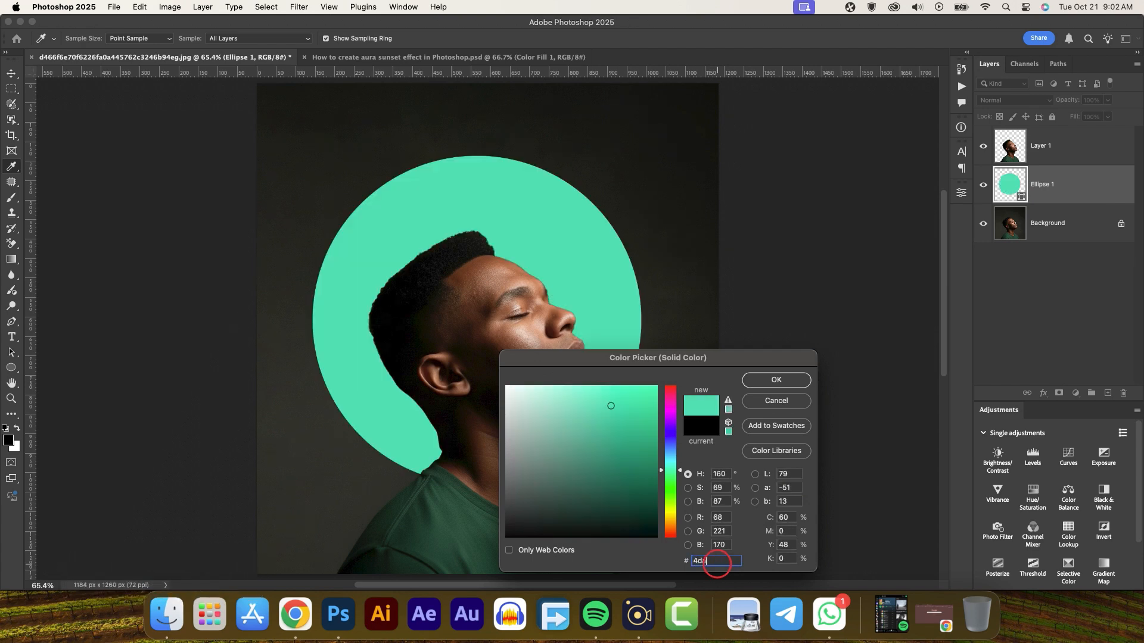
pyautogui.write('757')
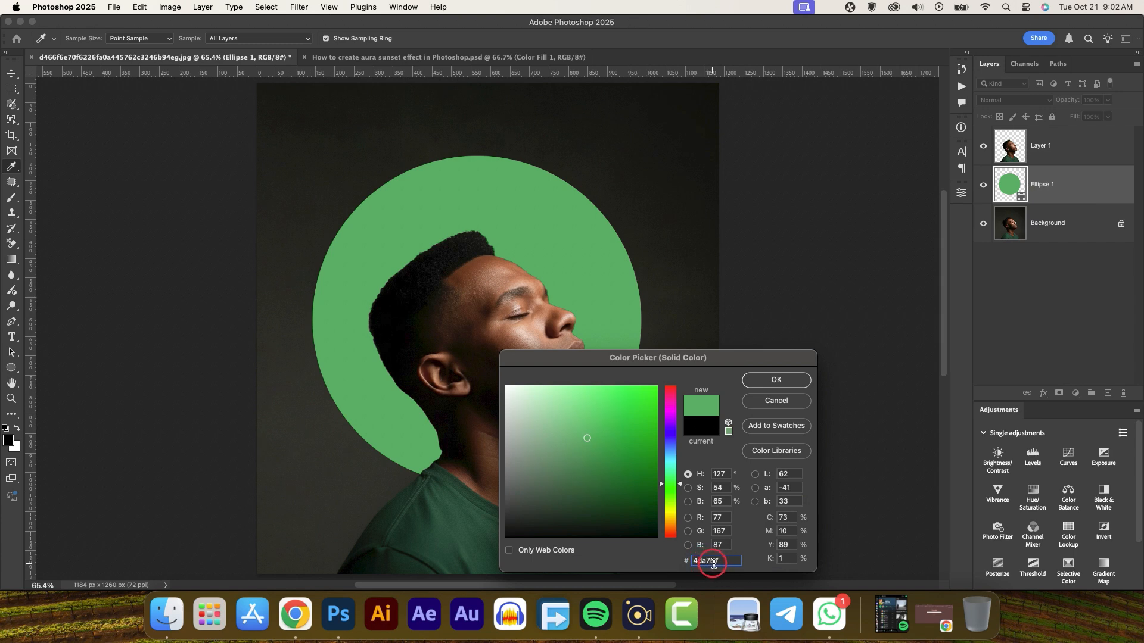
pyautogui.moveTo(722, 562); pyautogui.dragTo(688, 563)
pyautogui.press('super+c')
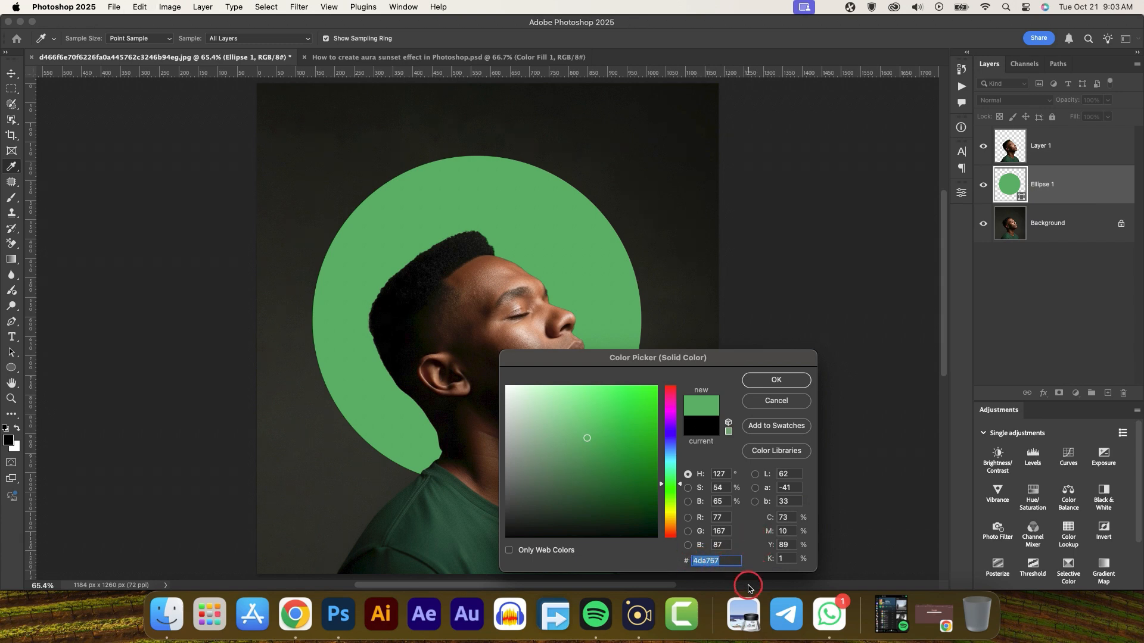
pyautogui.click(768, 381)
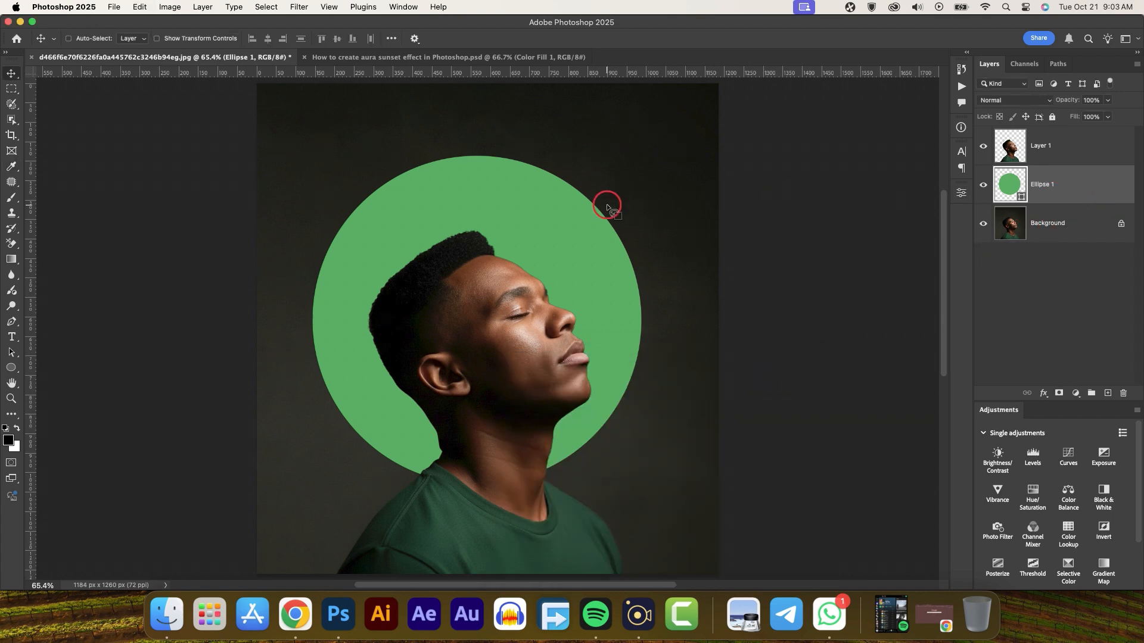
# - Convert the green circle to a smart object and apply a Gaussian Blur with a radius of 53 pixels
pyautogui.click(299, 8)
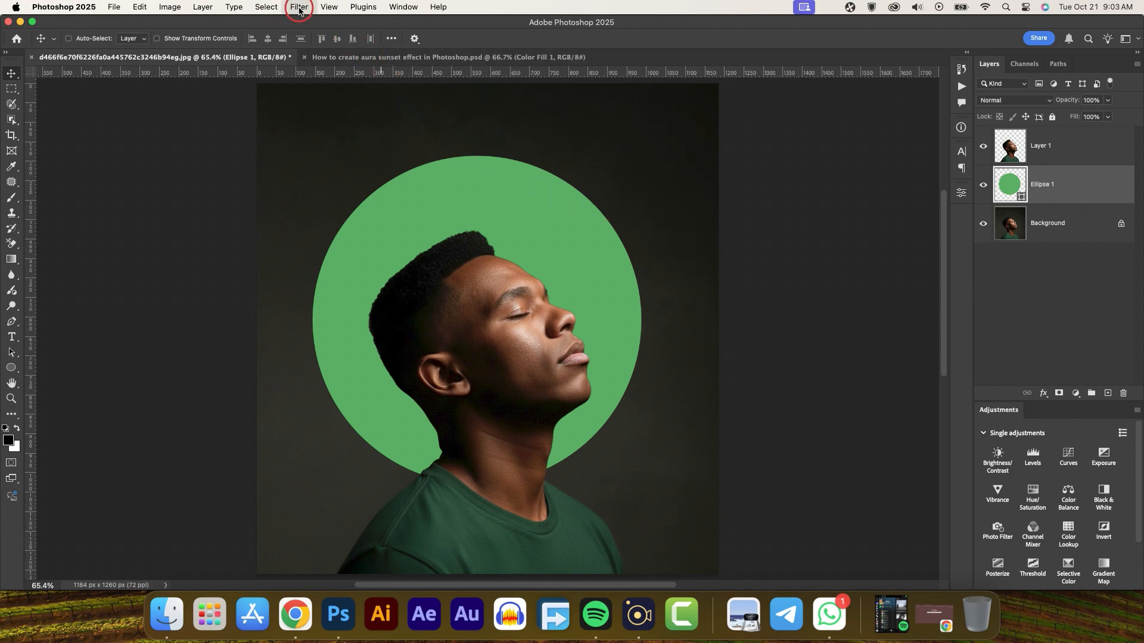
pyautogui.moveTo(420, 147)
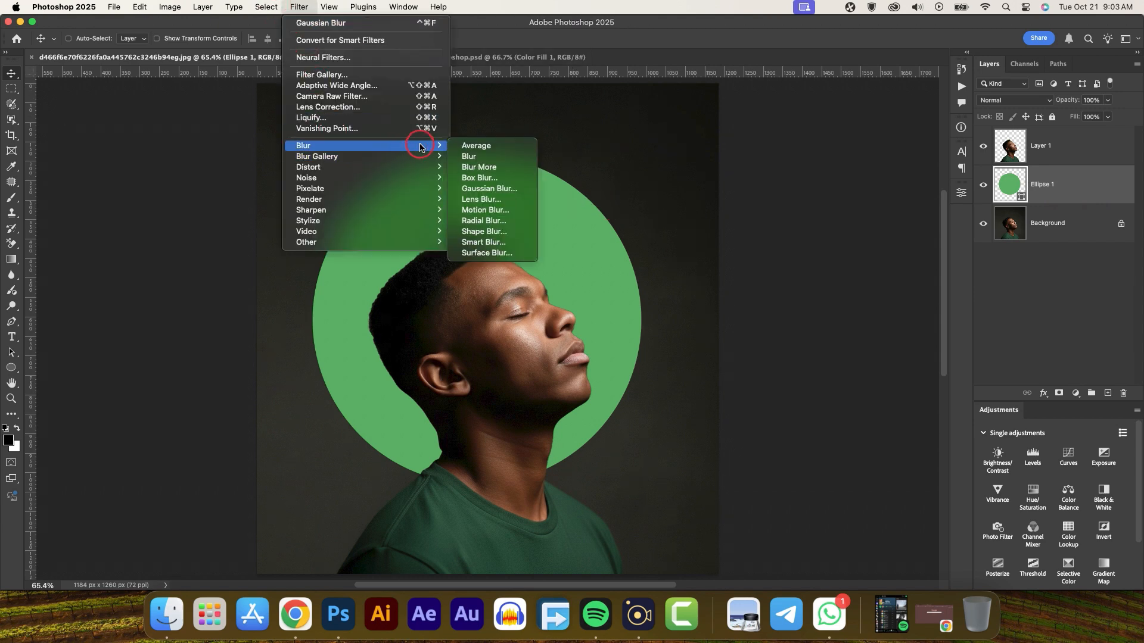
pyautogui.click(499, 189)
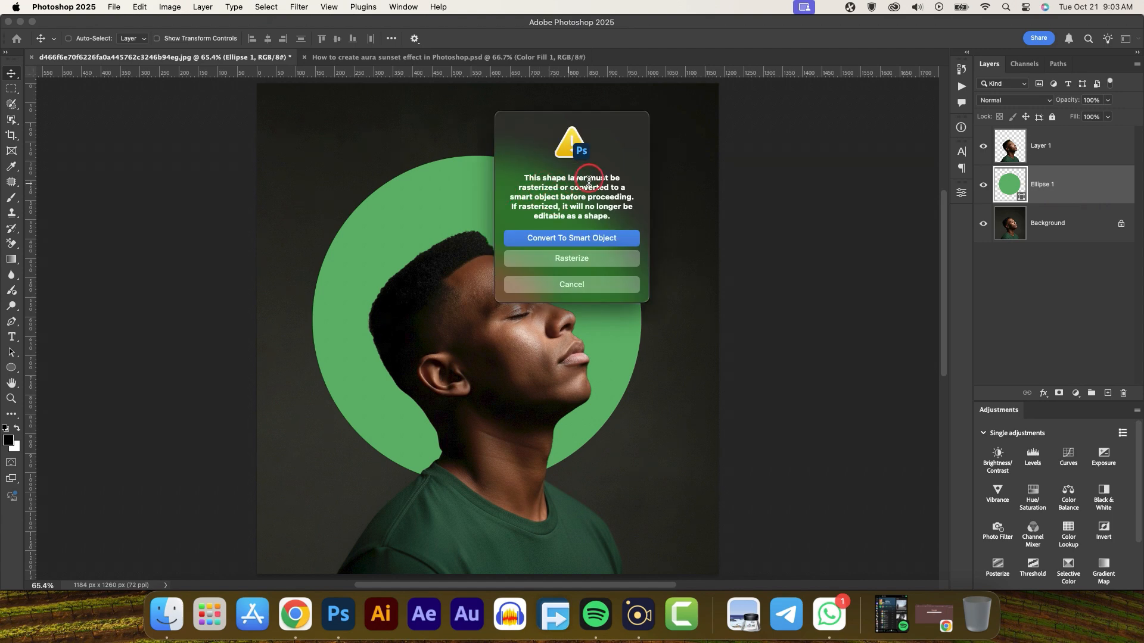
pyautogui.click(588, 241)
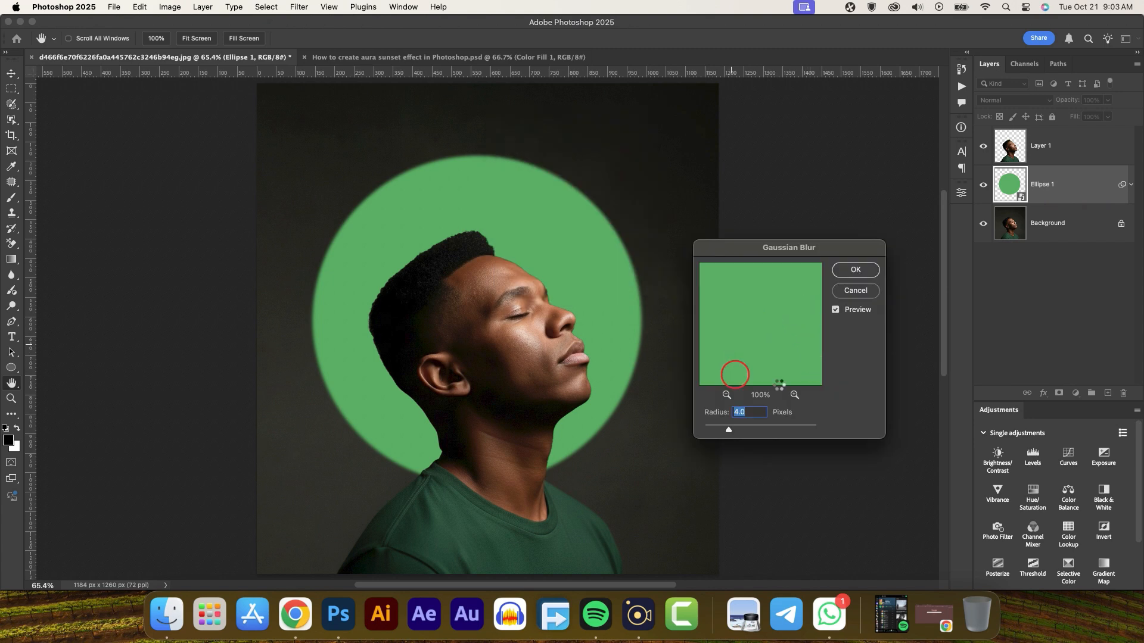
pyautogui.moveTo(751, 411); pyautogui.dragTo(724, 413)
pyautogui.write('53')
pyautogui.click(853, 271)
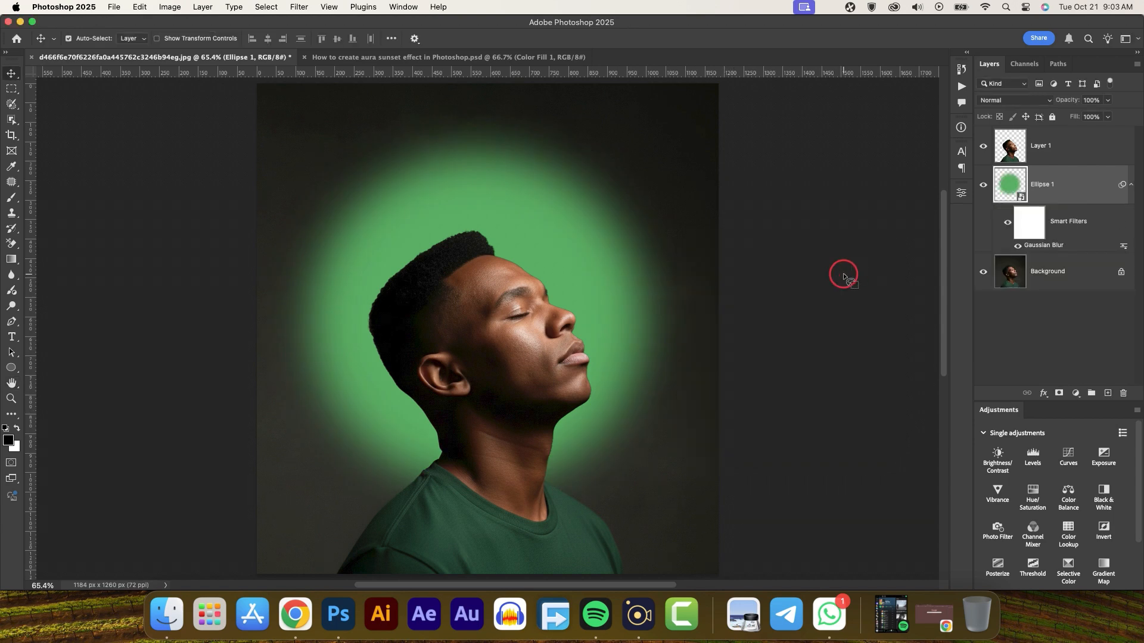
# - Duplicate the blurred circle, name the copy Ellipse 2 and set its Gaussian Blur radius to 4 pixels
pyautogui.press('super+j')
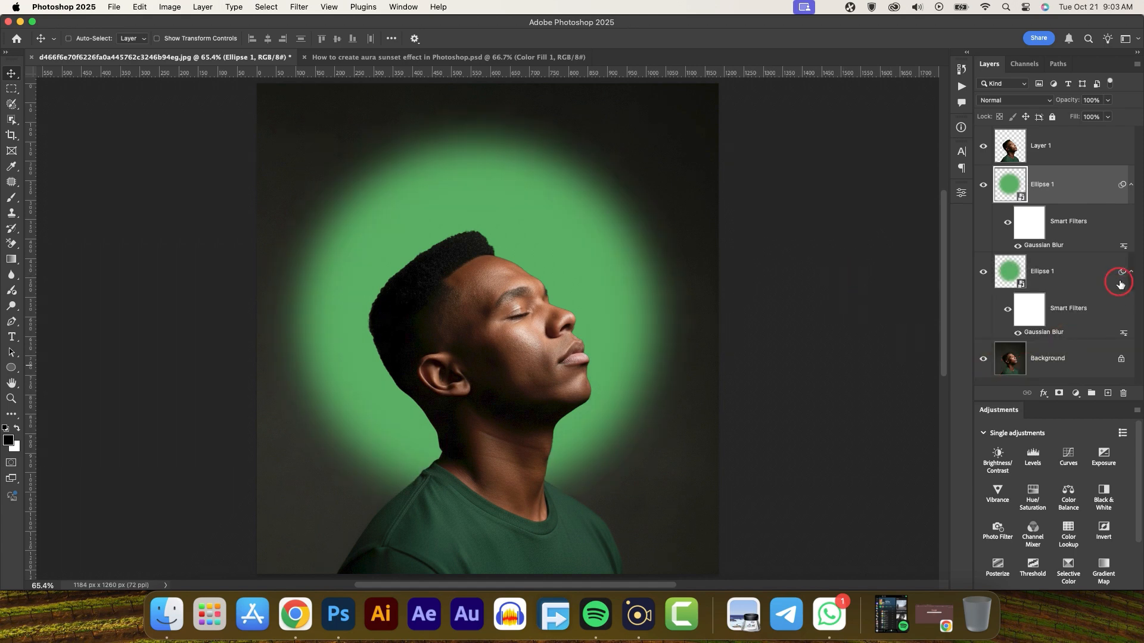
pyautogui.click(1131, 275)
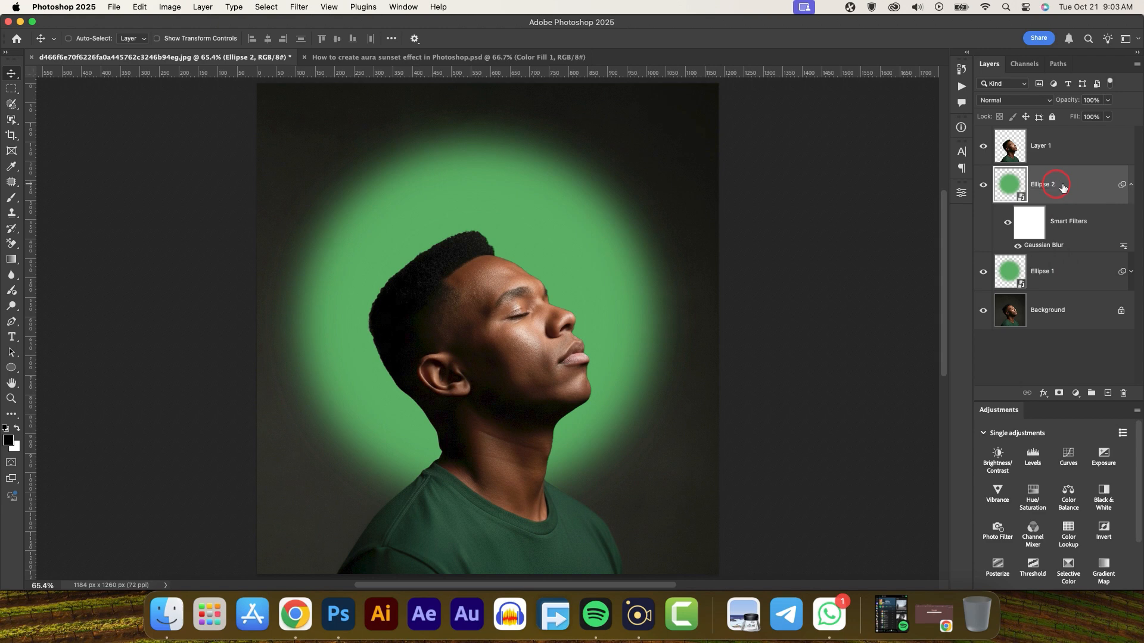
pyautogui.doubleClick(1046, 245)
pyautogui.doubleClick(746, 414)
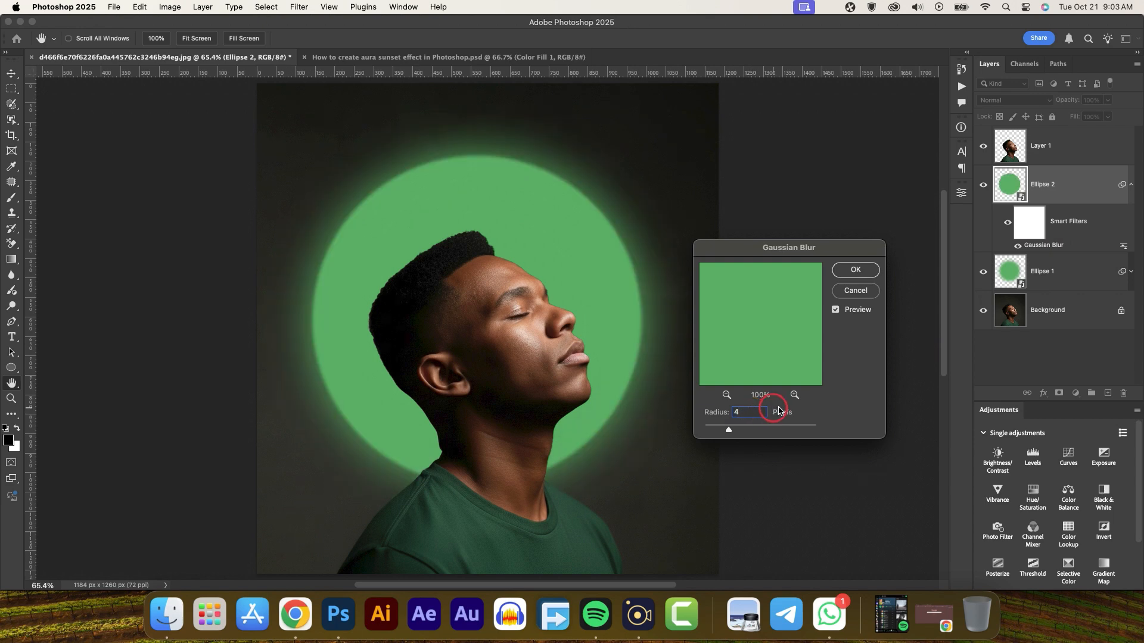
pyautogui.click(856, 270)
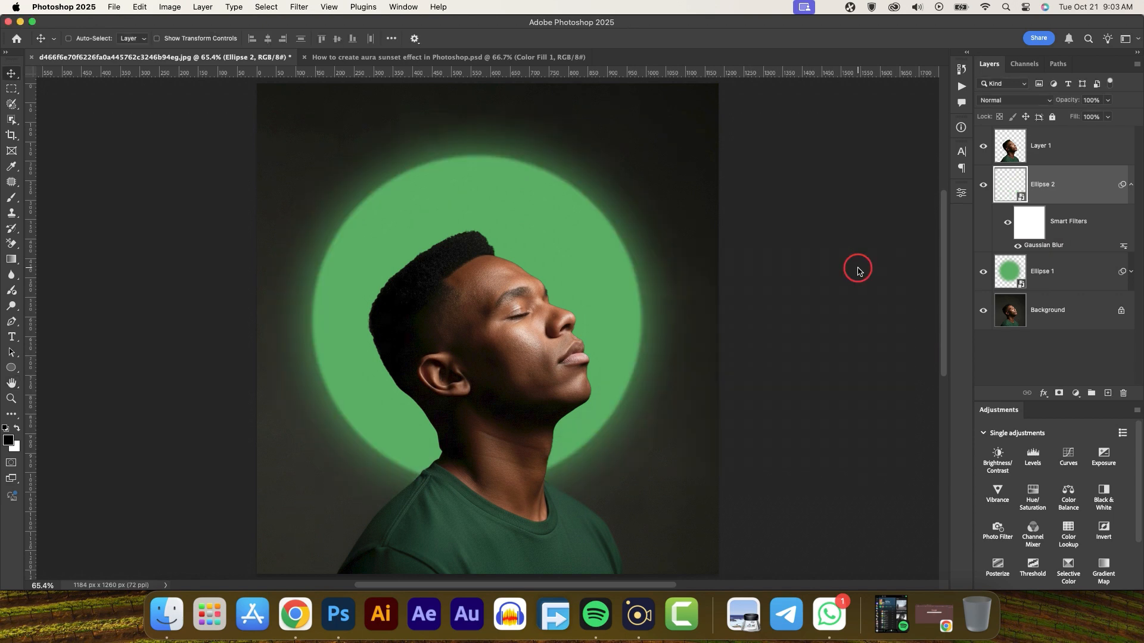
# - Scale the more strongly blurred Ellipse 1 layer up to about 108% around its centre
pyautogui.click(1068, 276)
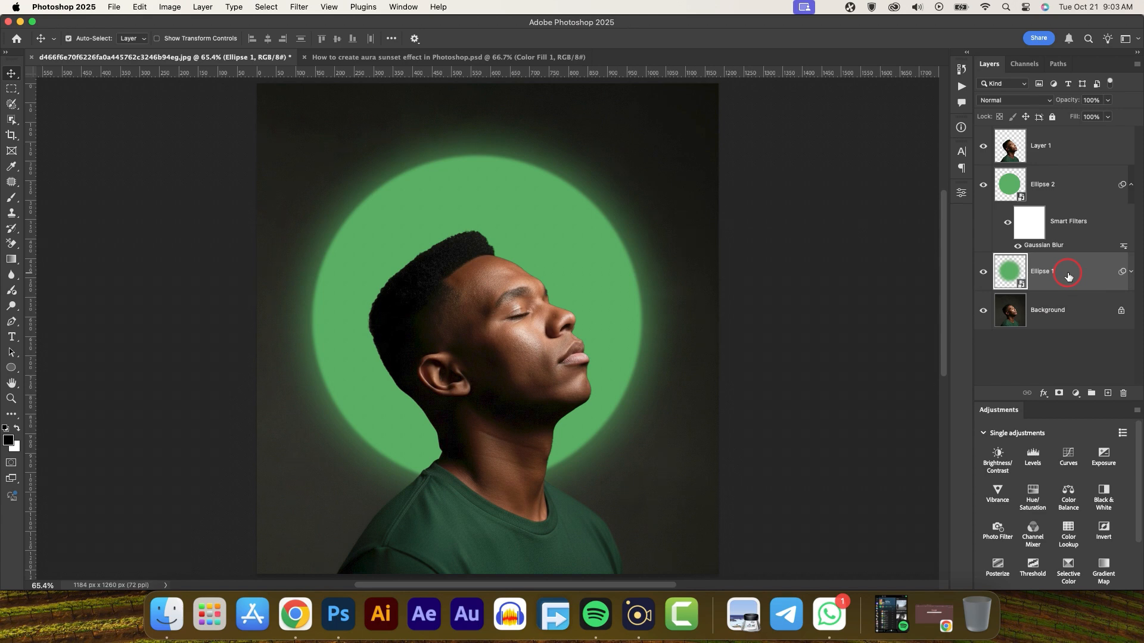
pyautogui.press('super+t')
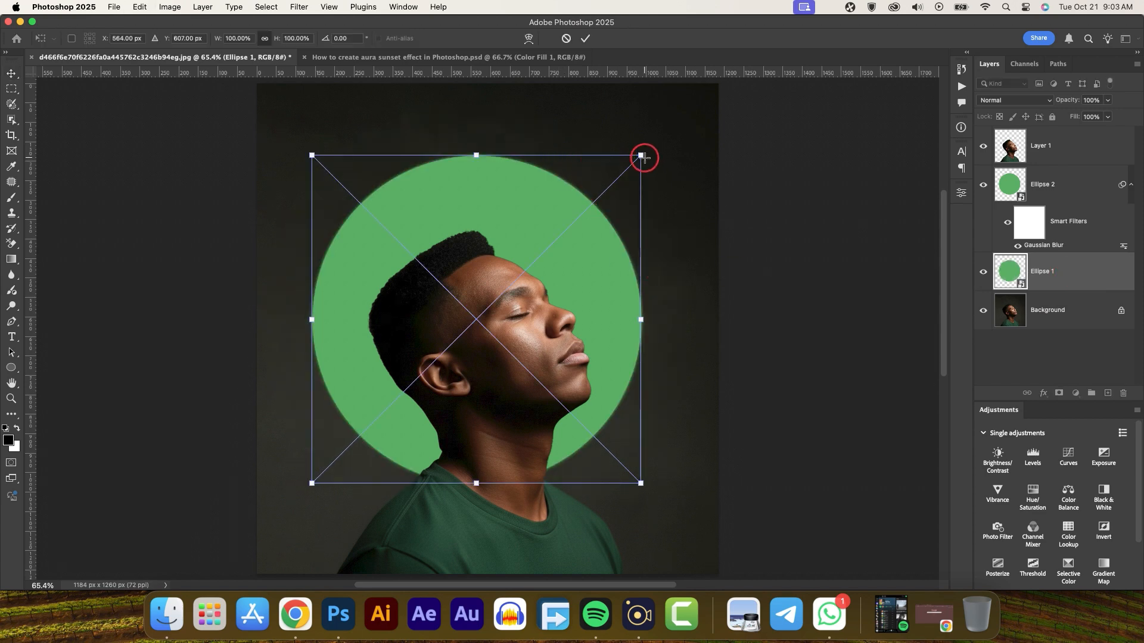
pyautogui.moveTo(642, 157); pyautogui.dragTo(657, 142)
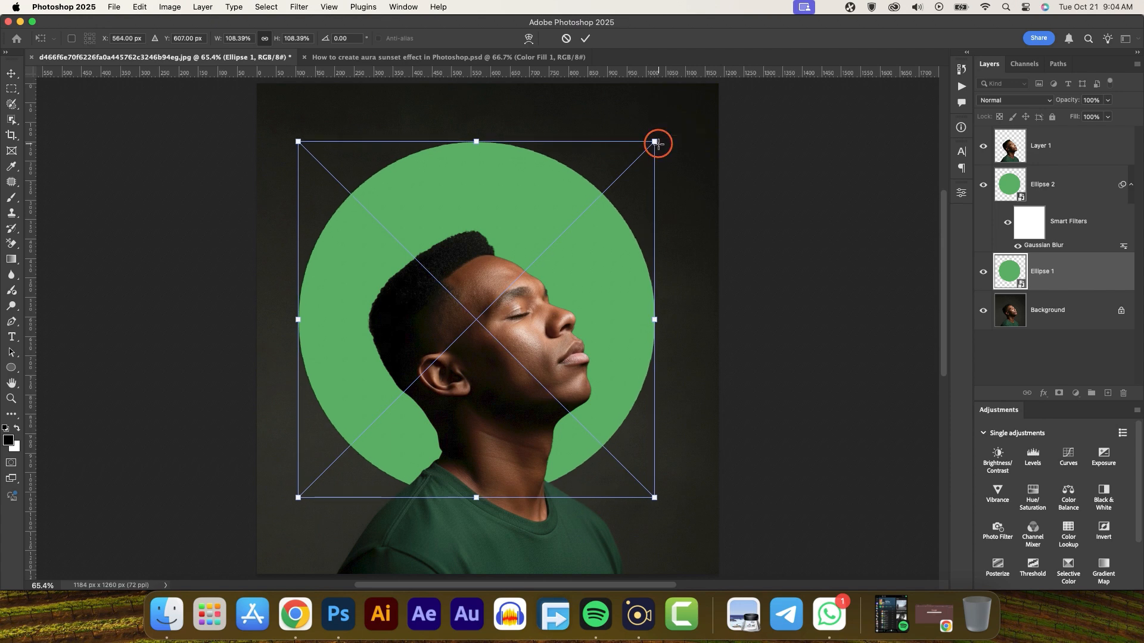
pyautogui.click(586, 38)
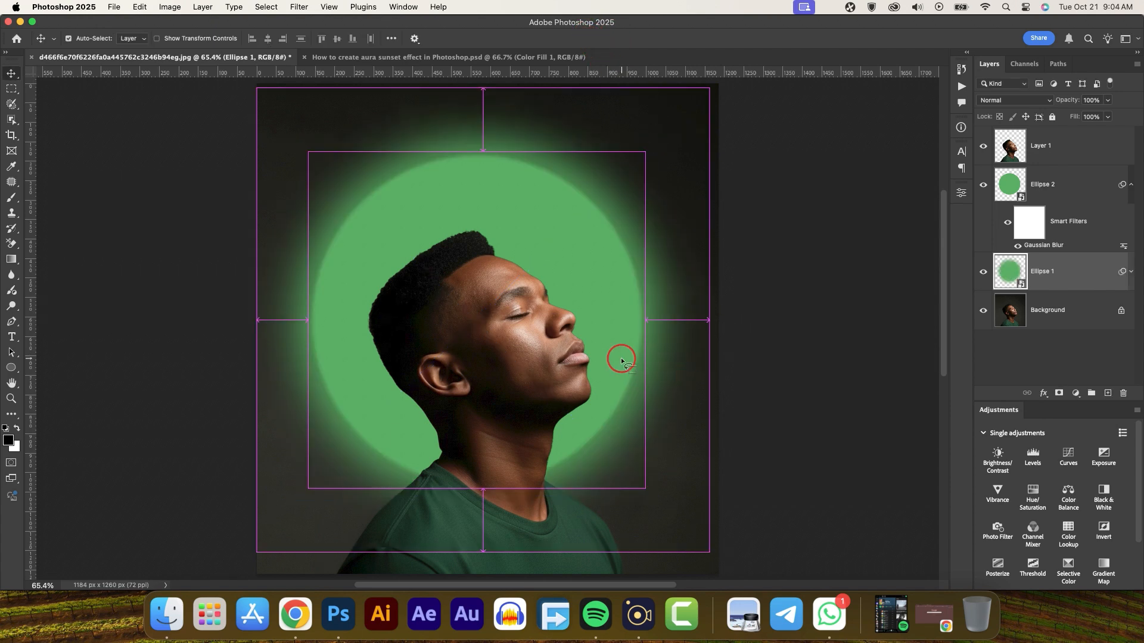
# - Duplicate the Ellipse 1 layer, naming the lower one Ellipse 1a and the upper one Ellipse 1b
pyautogui.press('super+j')
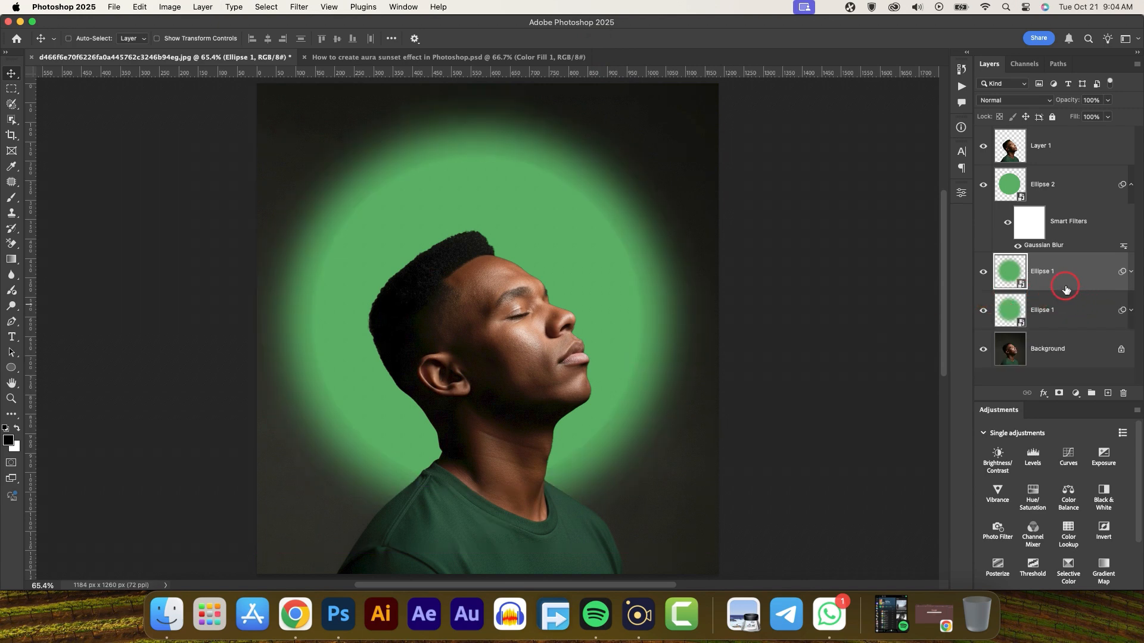
pyautogui.doubleClick(1047, 311)
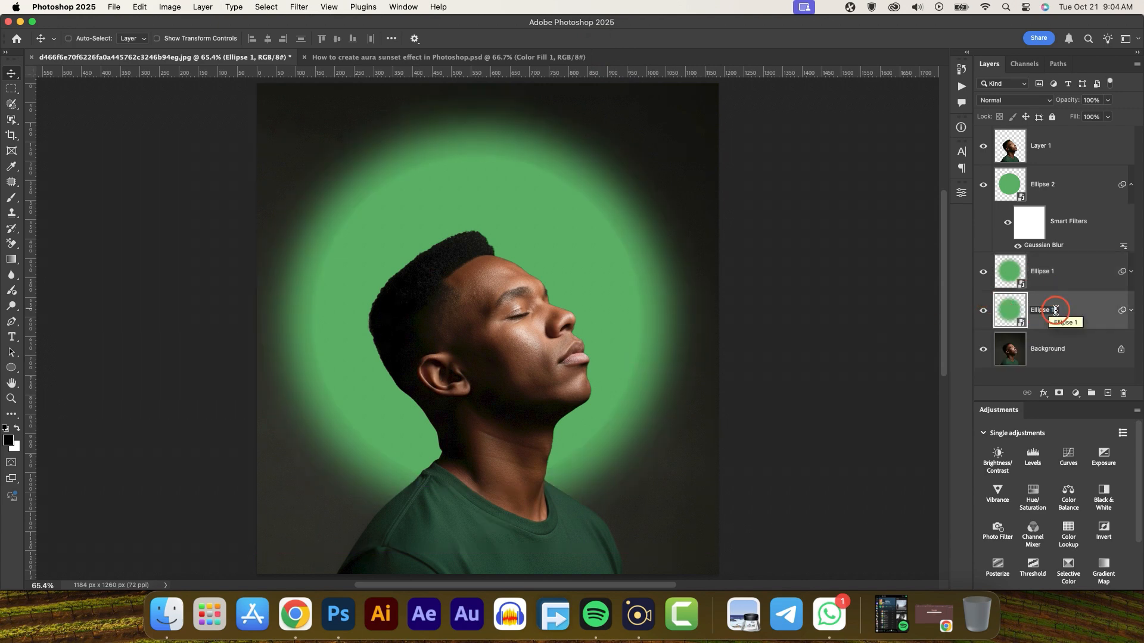
pyautogui.write('a')
pyautogui.doubleClick(1053, 273)
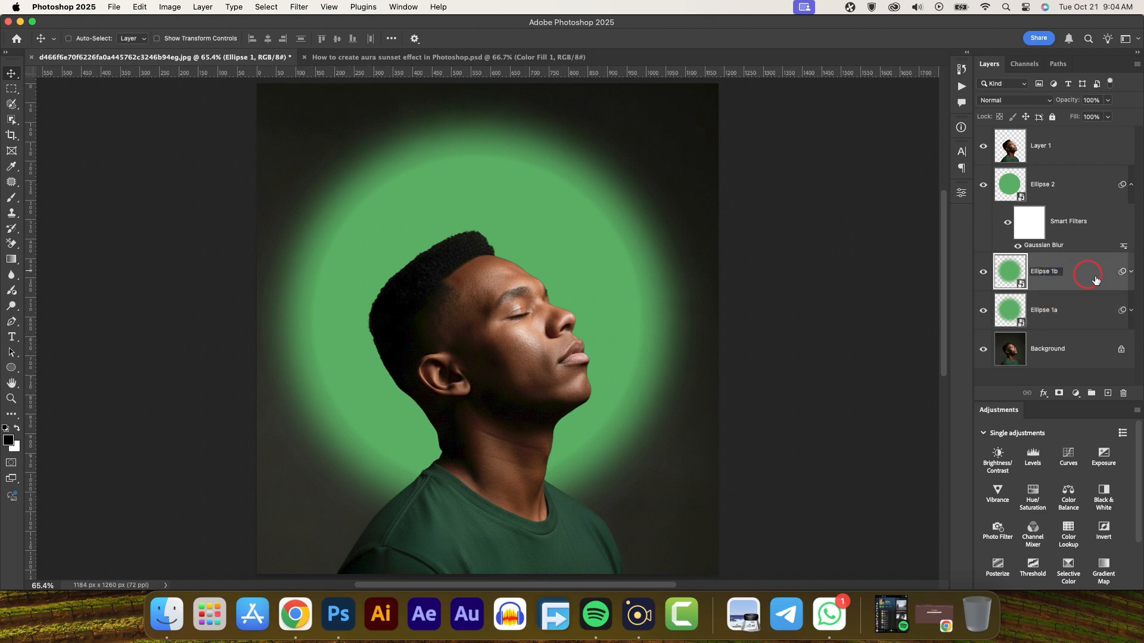
# - Finish naming the upper Ellipse 1 copy Ellipse 1b and lower its opacity to 72%
pyautogui.write('b')
pyautogui.press('Return')
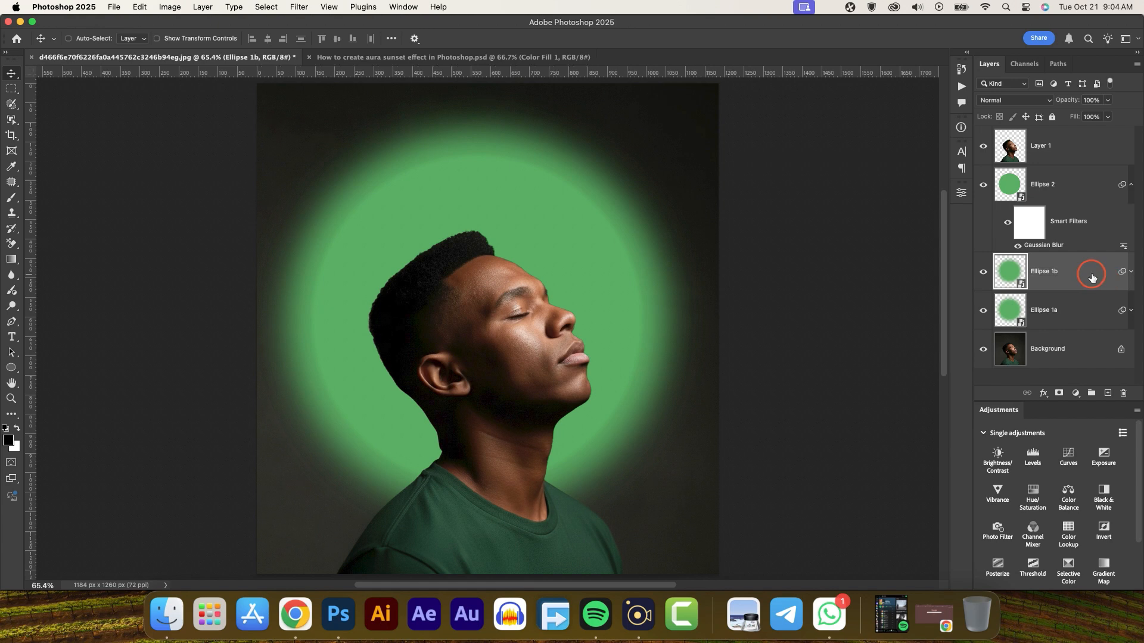
pyautogui.moveTo(1067, 101)
pyautogui.mouseDown()
pyautogui.moveTo(1052, 107)
pyautogui.moveTo(1067, 100)
pyautogui.mouseUp()
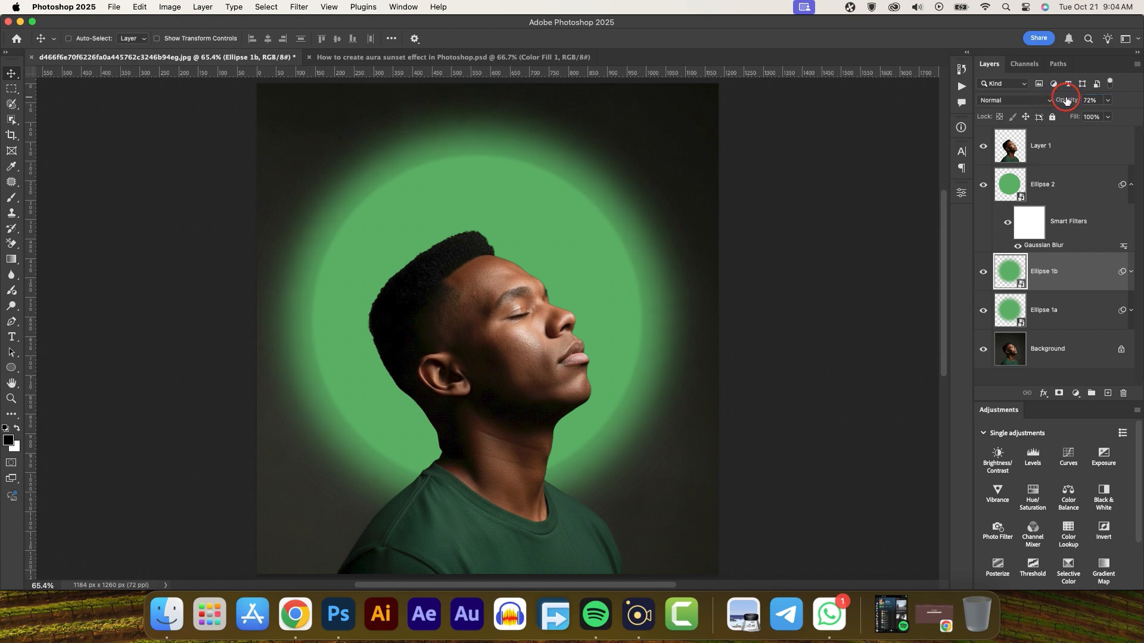
pyautogui.click(1131, 186)
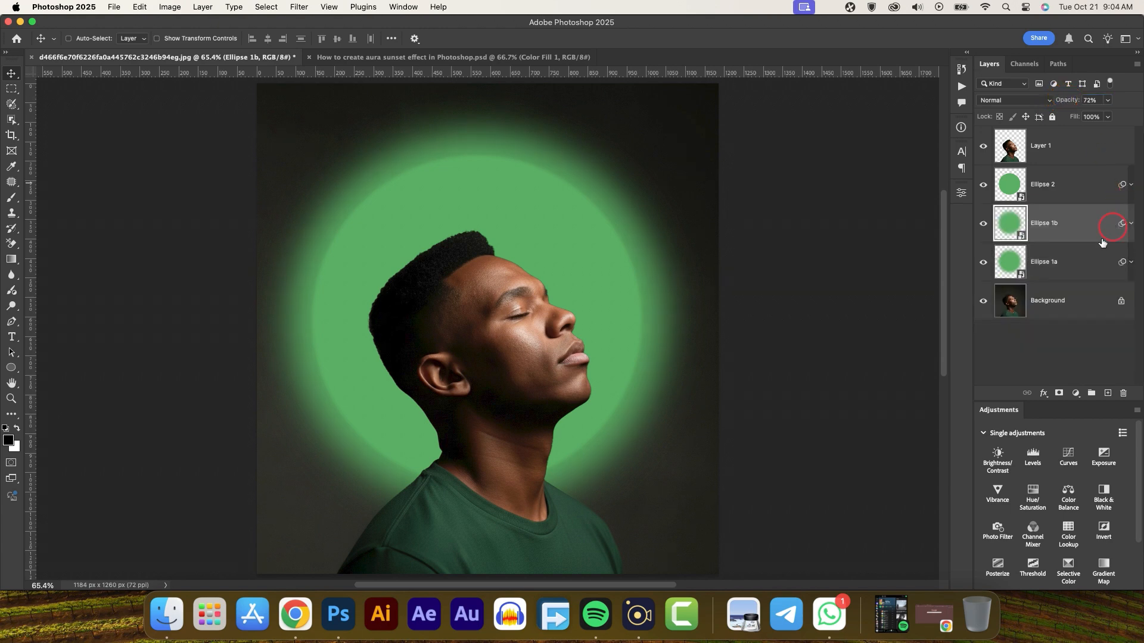
# - Add a solid color fill layer in #4da757 above the cut-out portrait on Layer 1 and clip it to that layer
pyautogui.click(1082, 146)
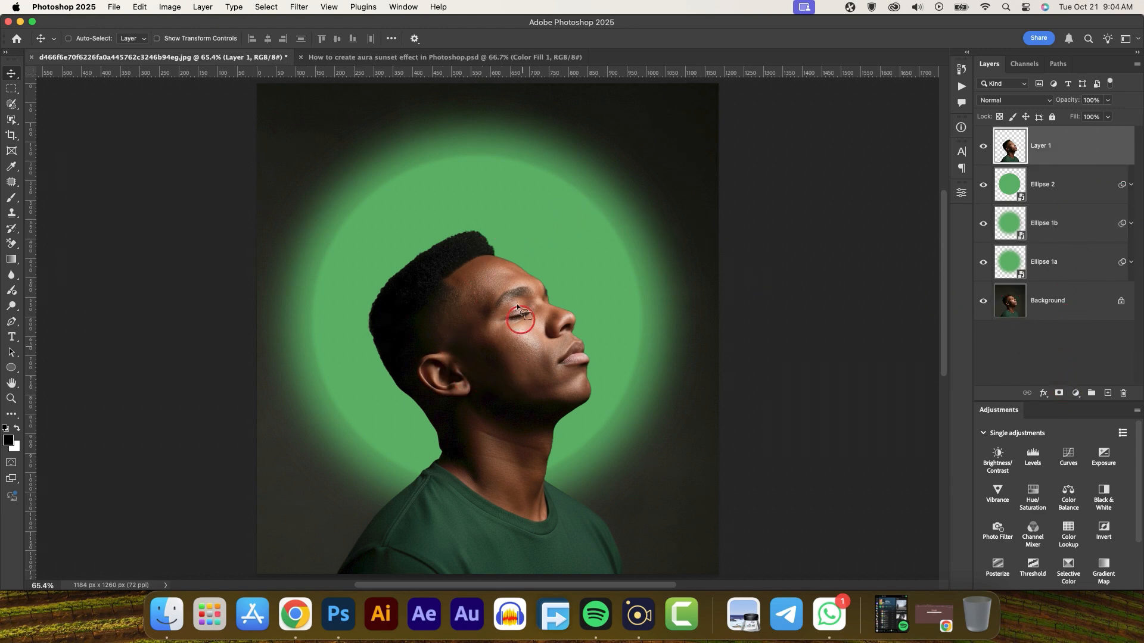
pyautogui.click(1076, 393)
pyautogui.click(1072, 407)
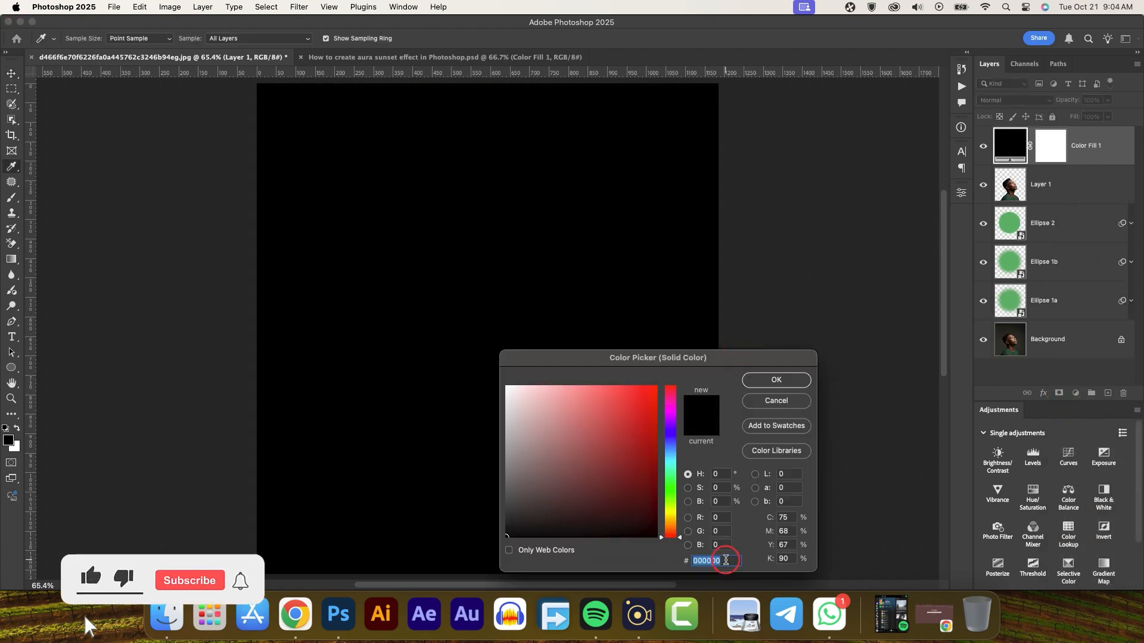
pyautogui.press('super+v')
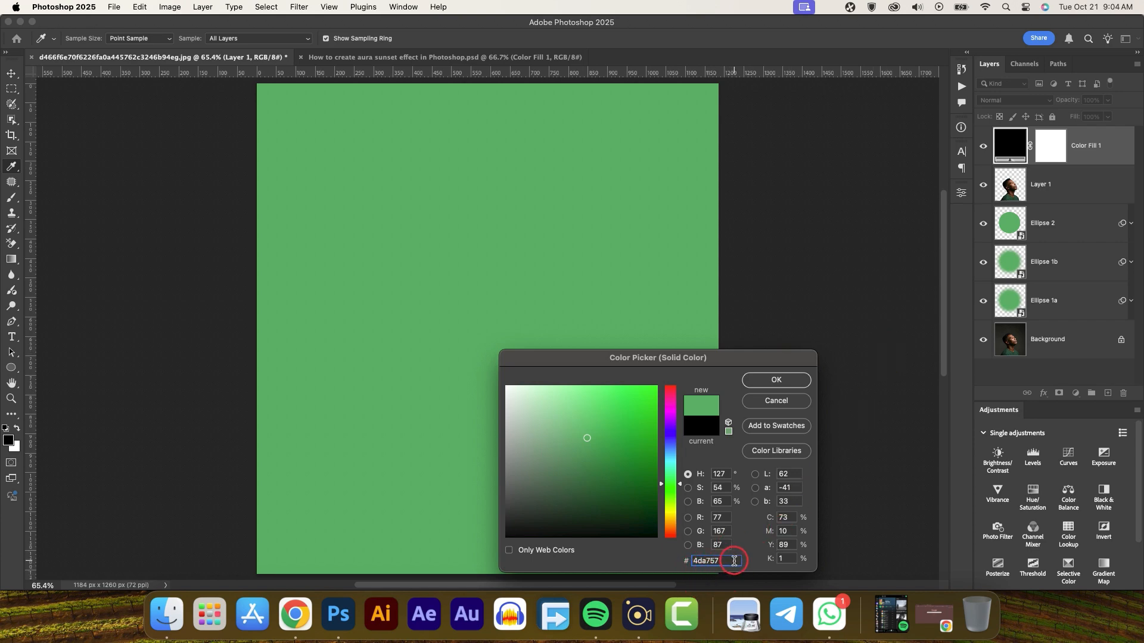
pyautogui.click(792, 380)
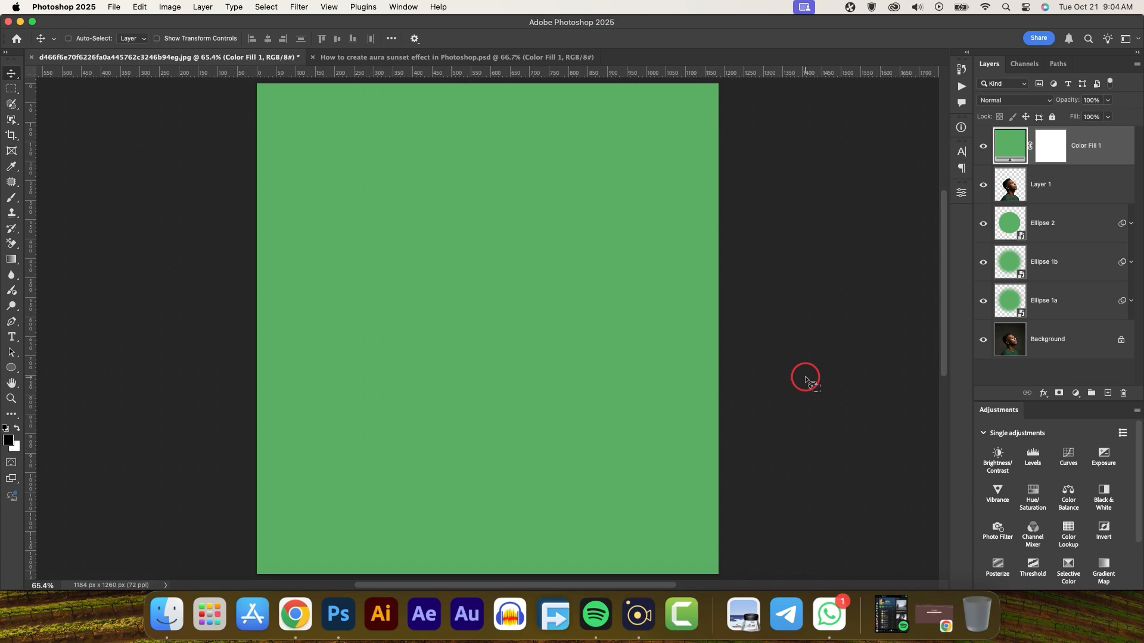
pyautogui.rightClick(1085, 138)
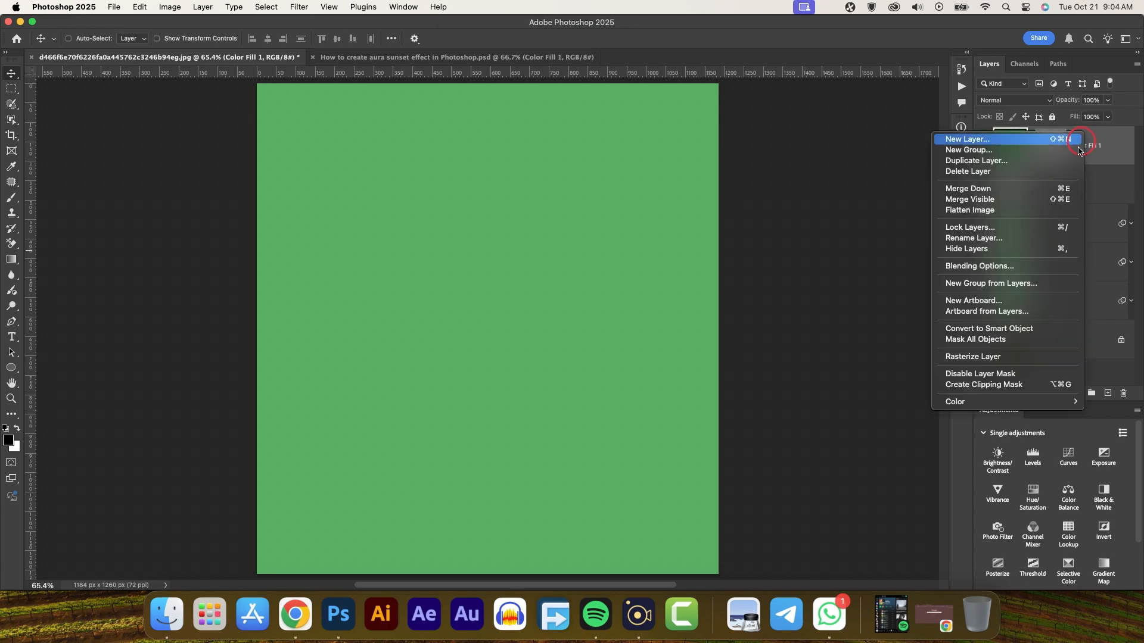
pyautogui.click(960, 385)
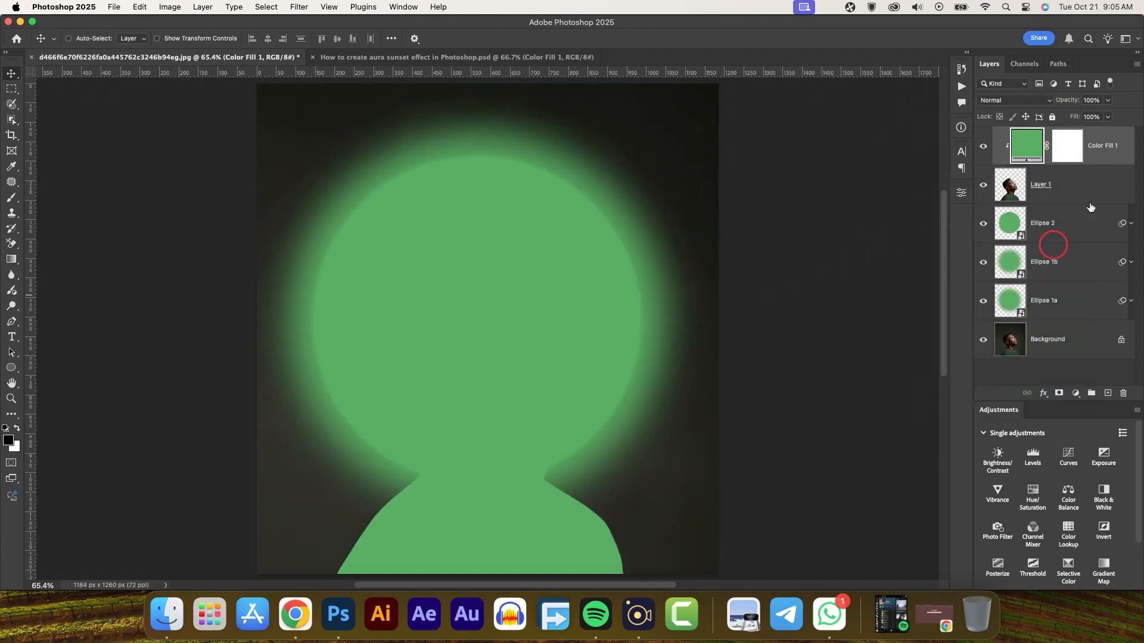
# - Set the clipped green fill layer's blend mode to Color and its opacity to 60%, comparing the portrait with and without it
pyautogui.click(1021, 100)
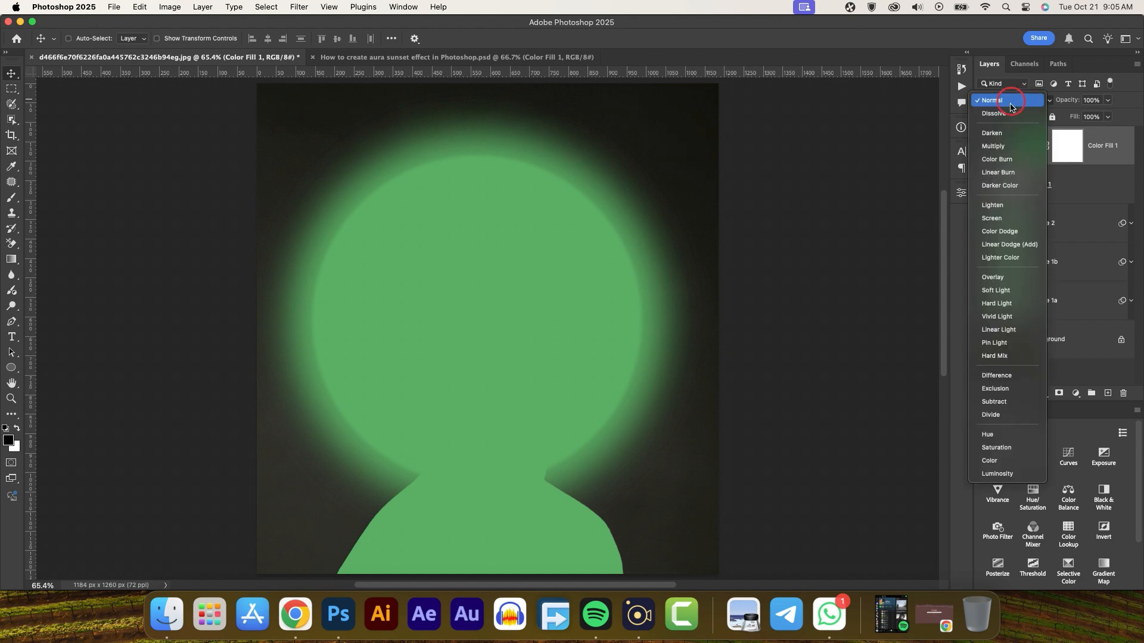
pyautogui.click(991, 459)
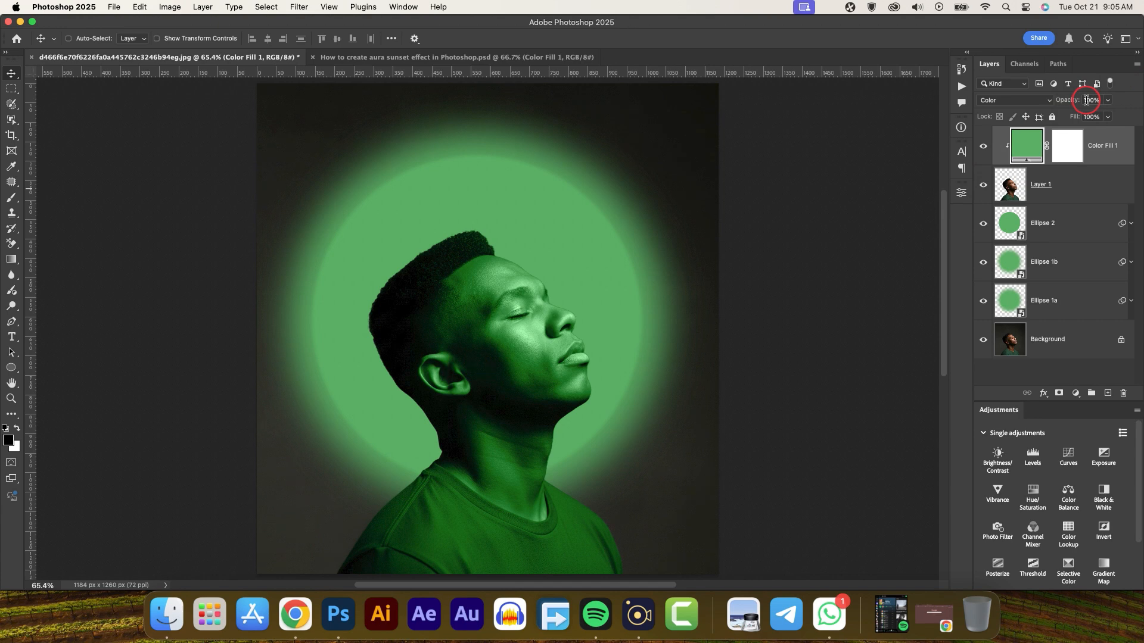
pyautogui.press('6')
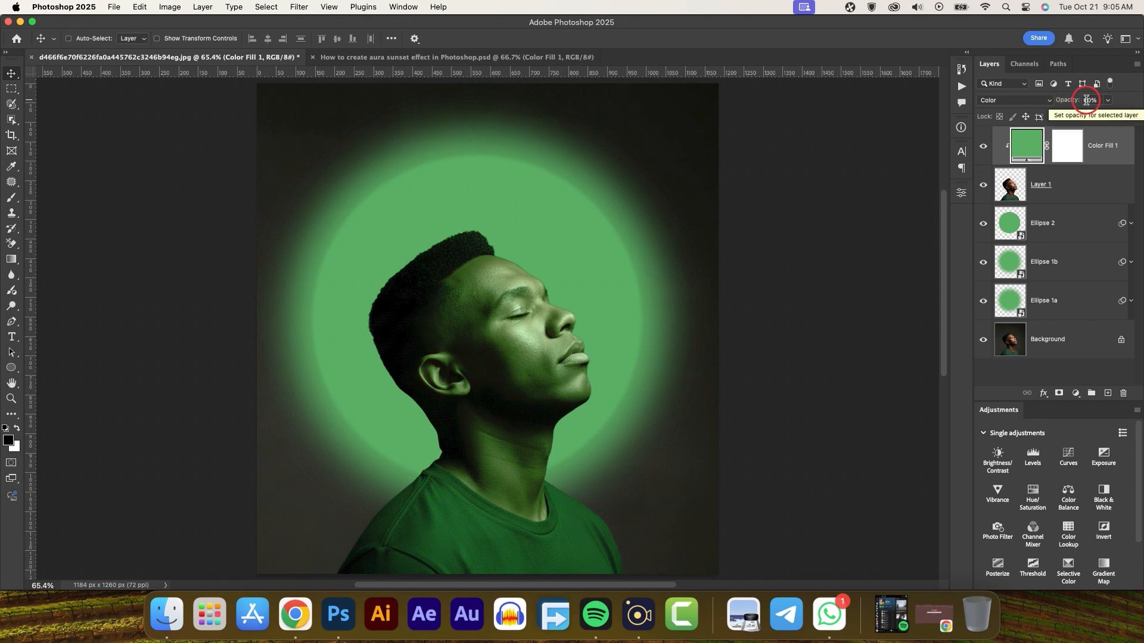
pyautogui.click(983, 147)
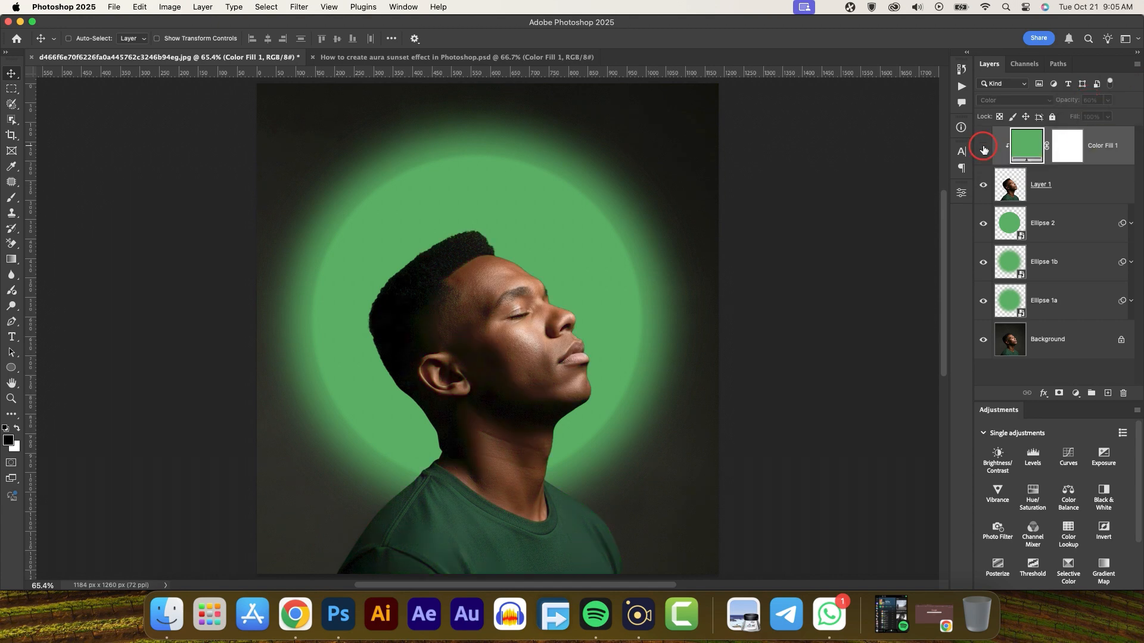
pyautogui.click(984, 147)
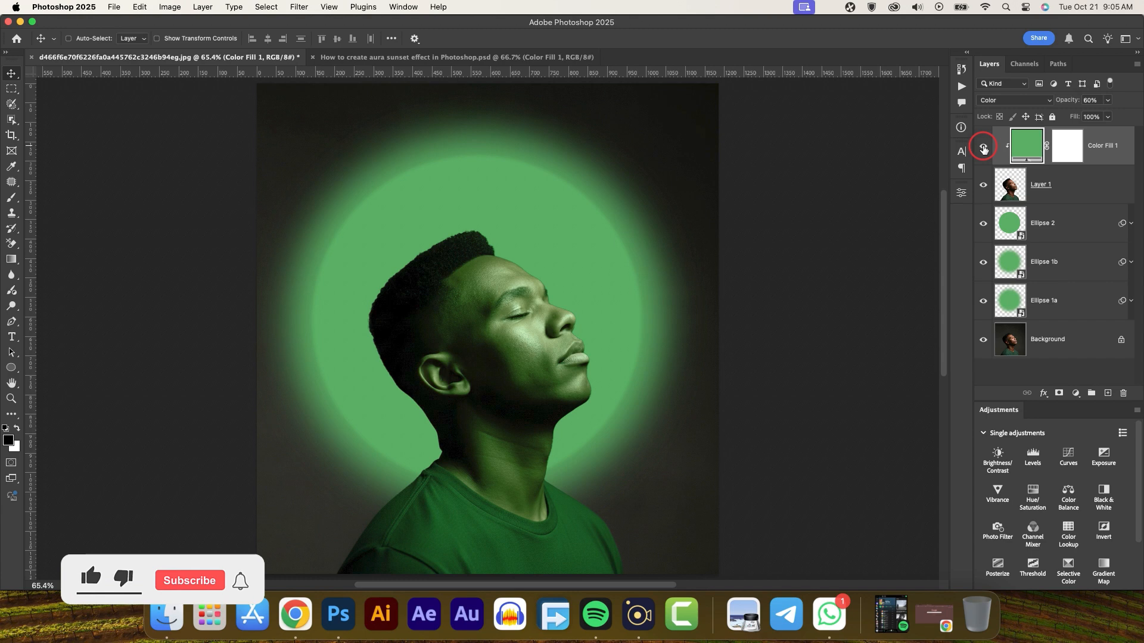